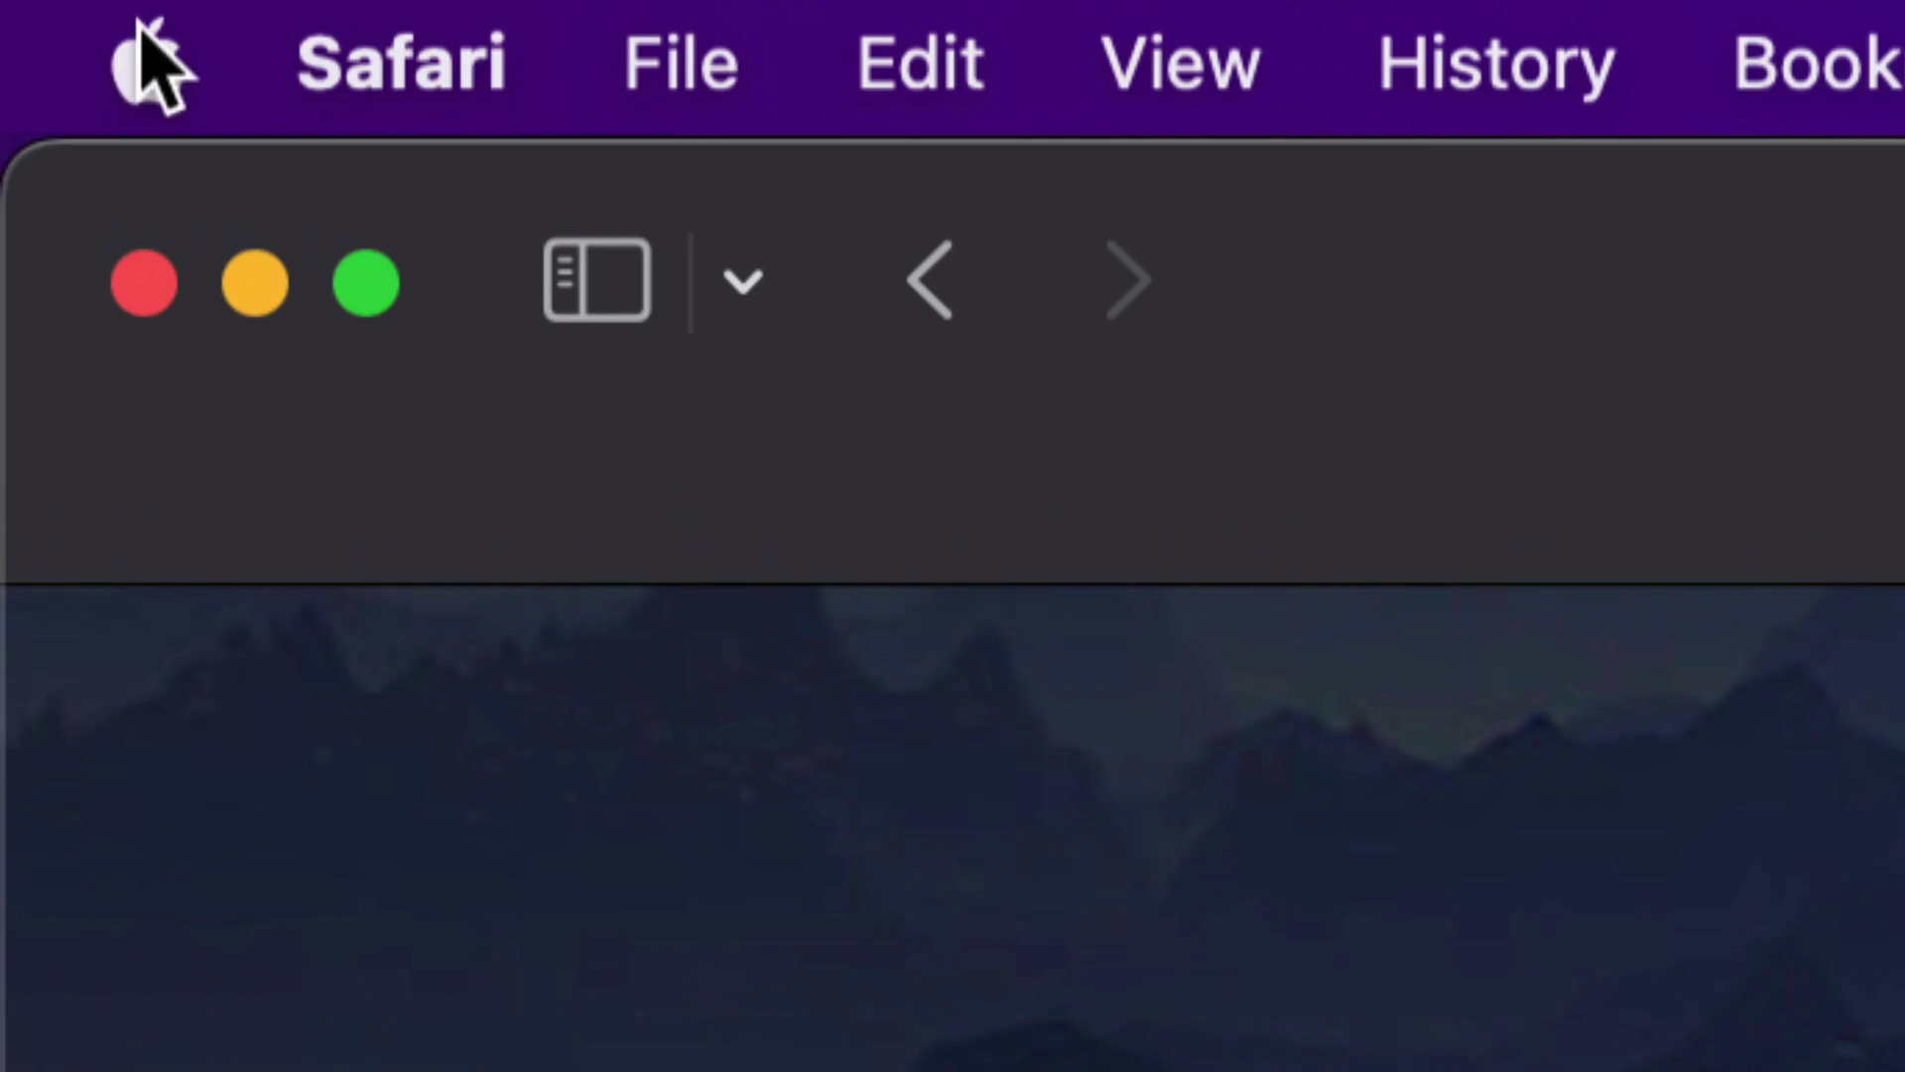
- Open System Preferences from the Apple menu, where Software Update offers macOS Ventura 13.0
left_click(145, 58)
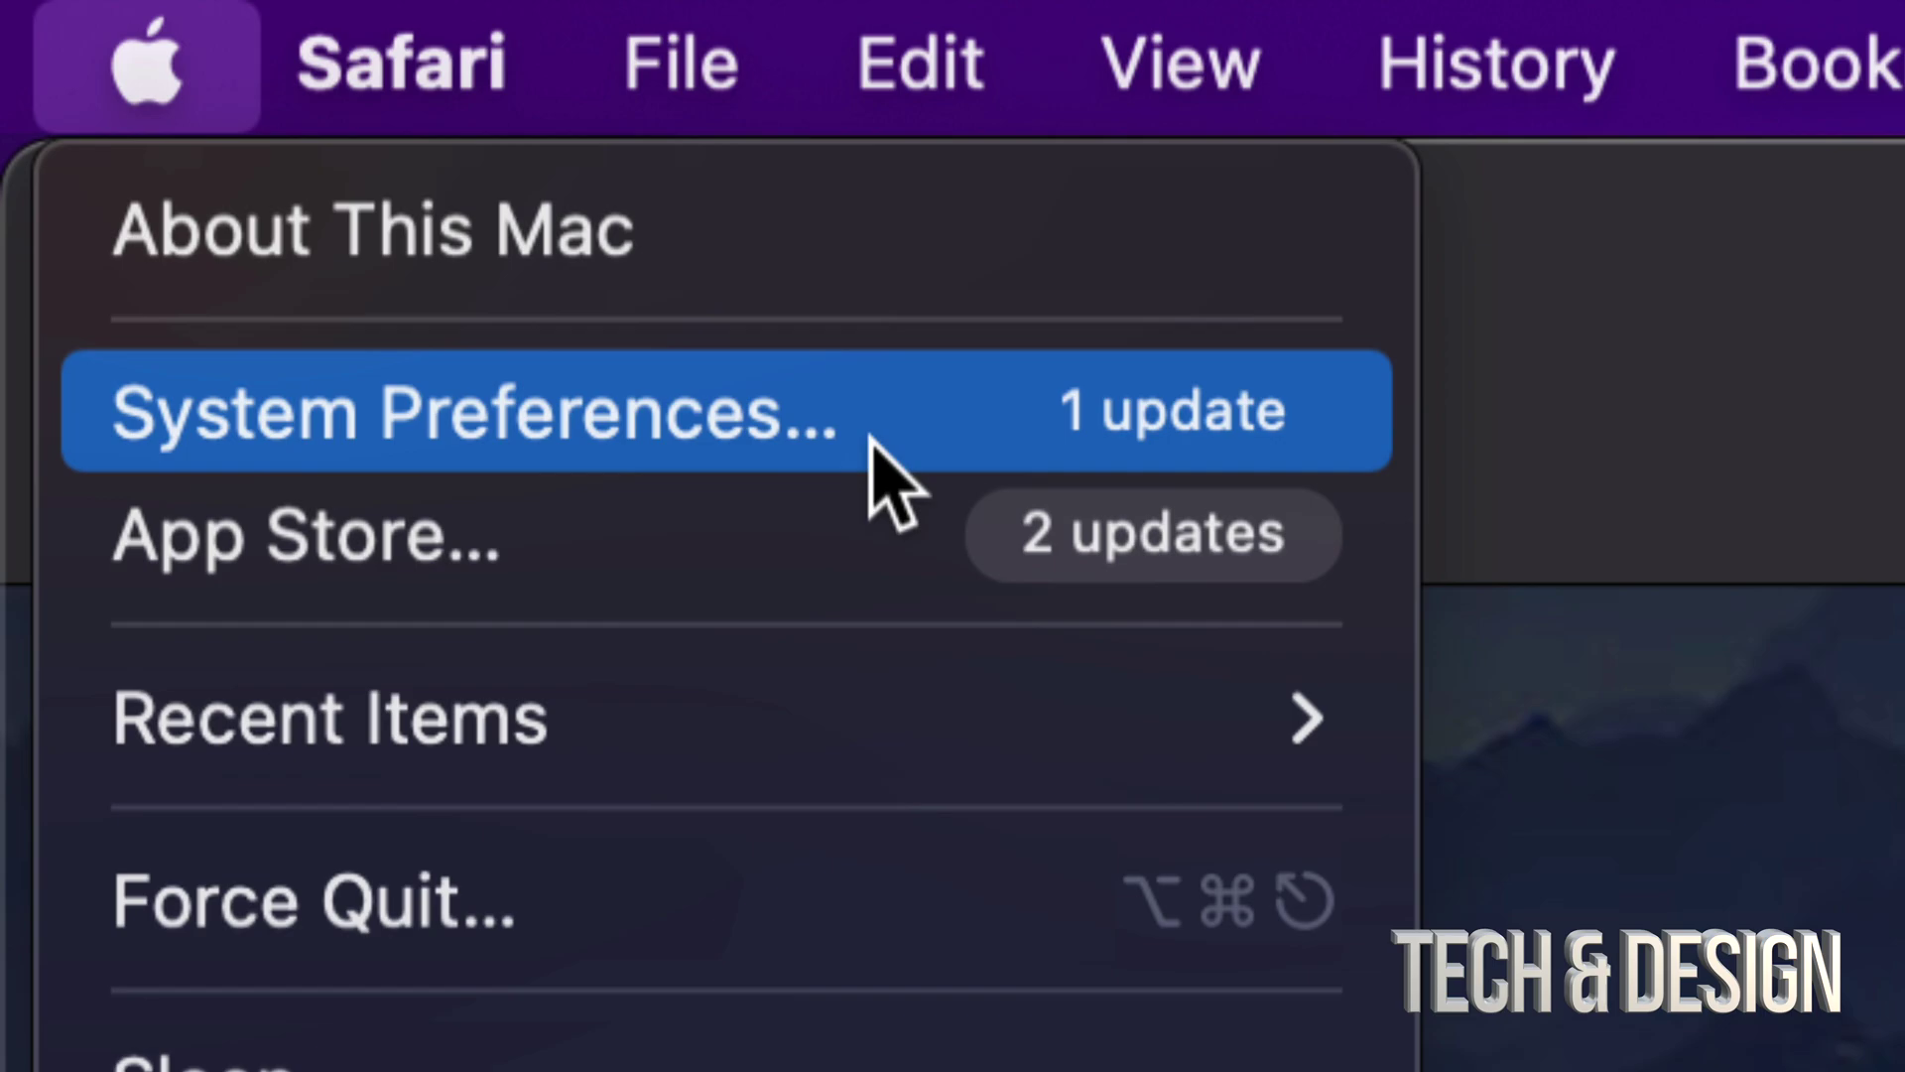
left_click(628, 440)
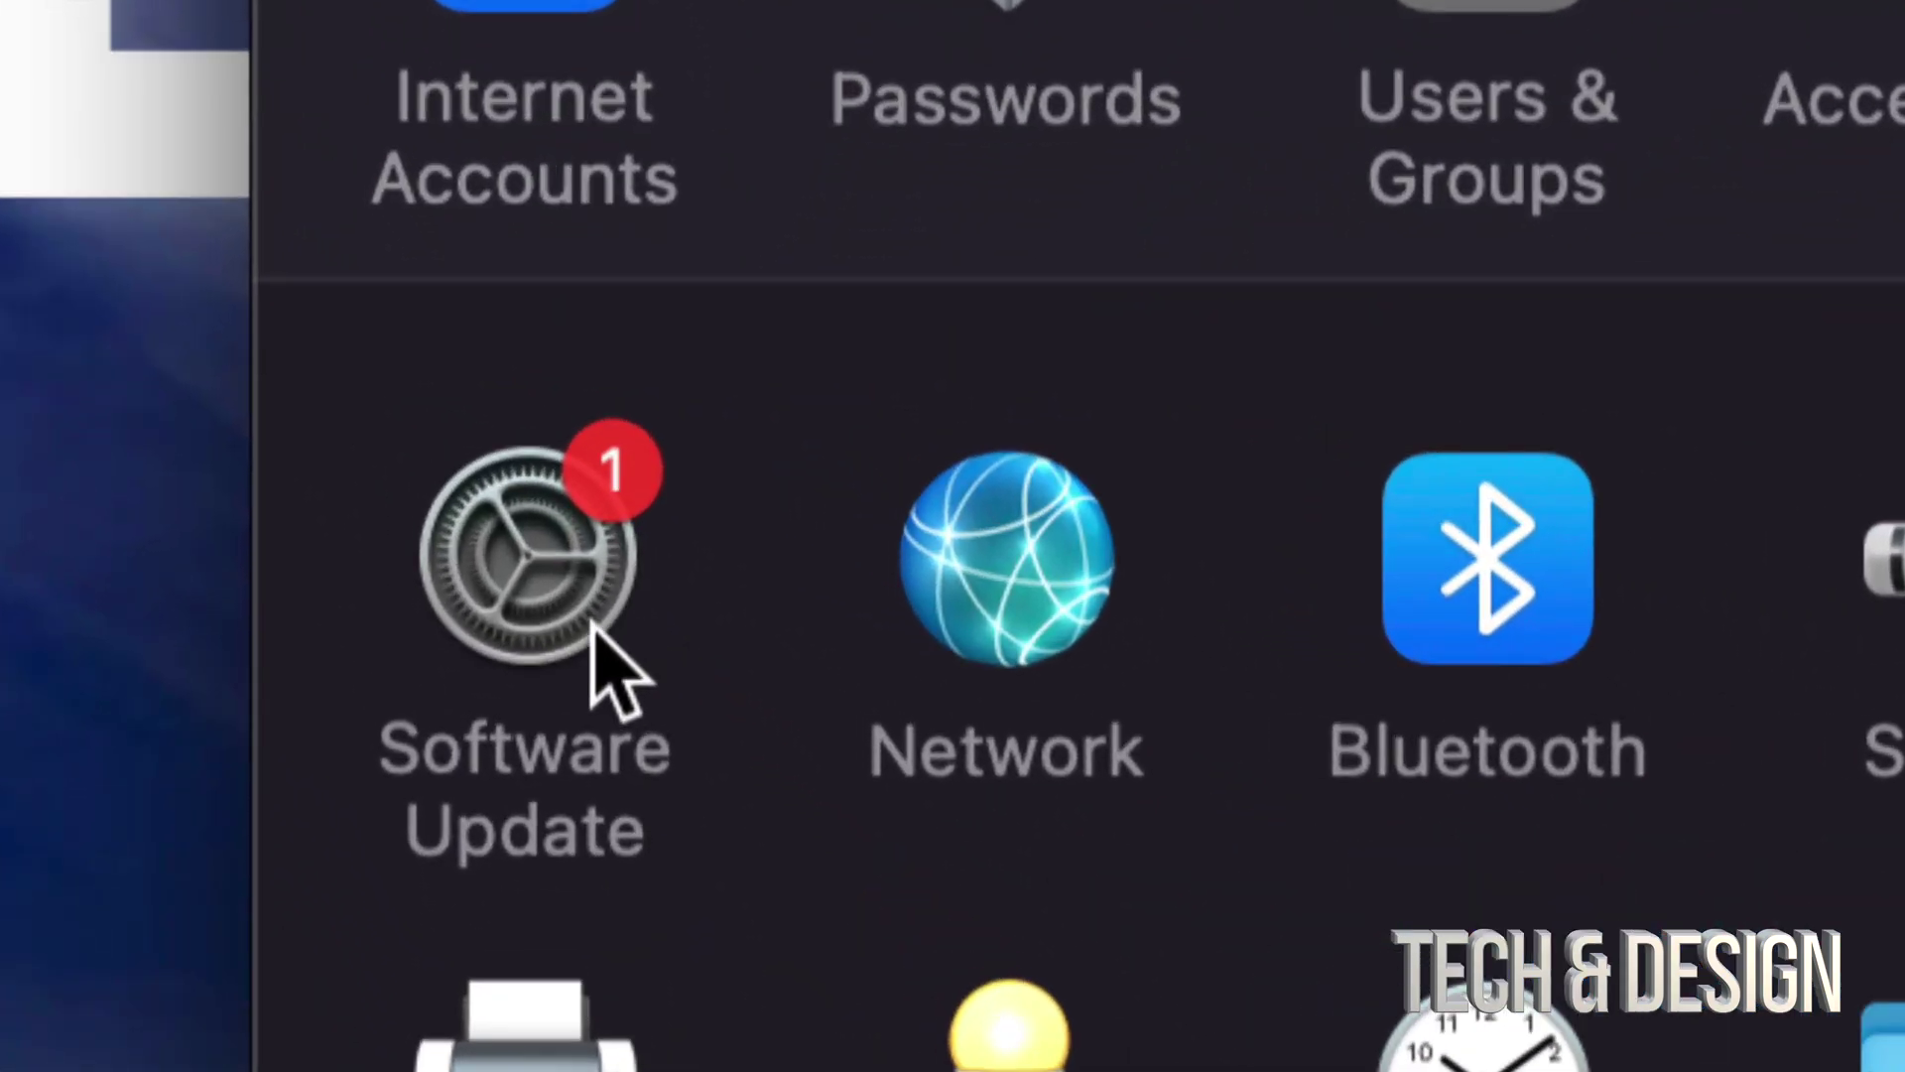
left_click(516, 596)
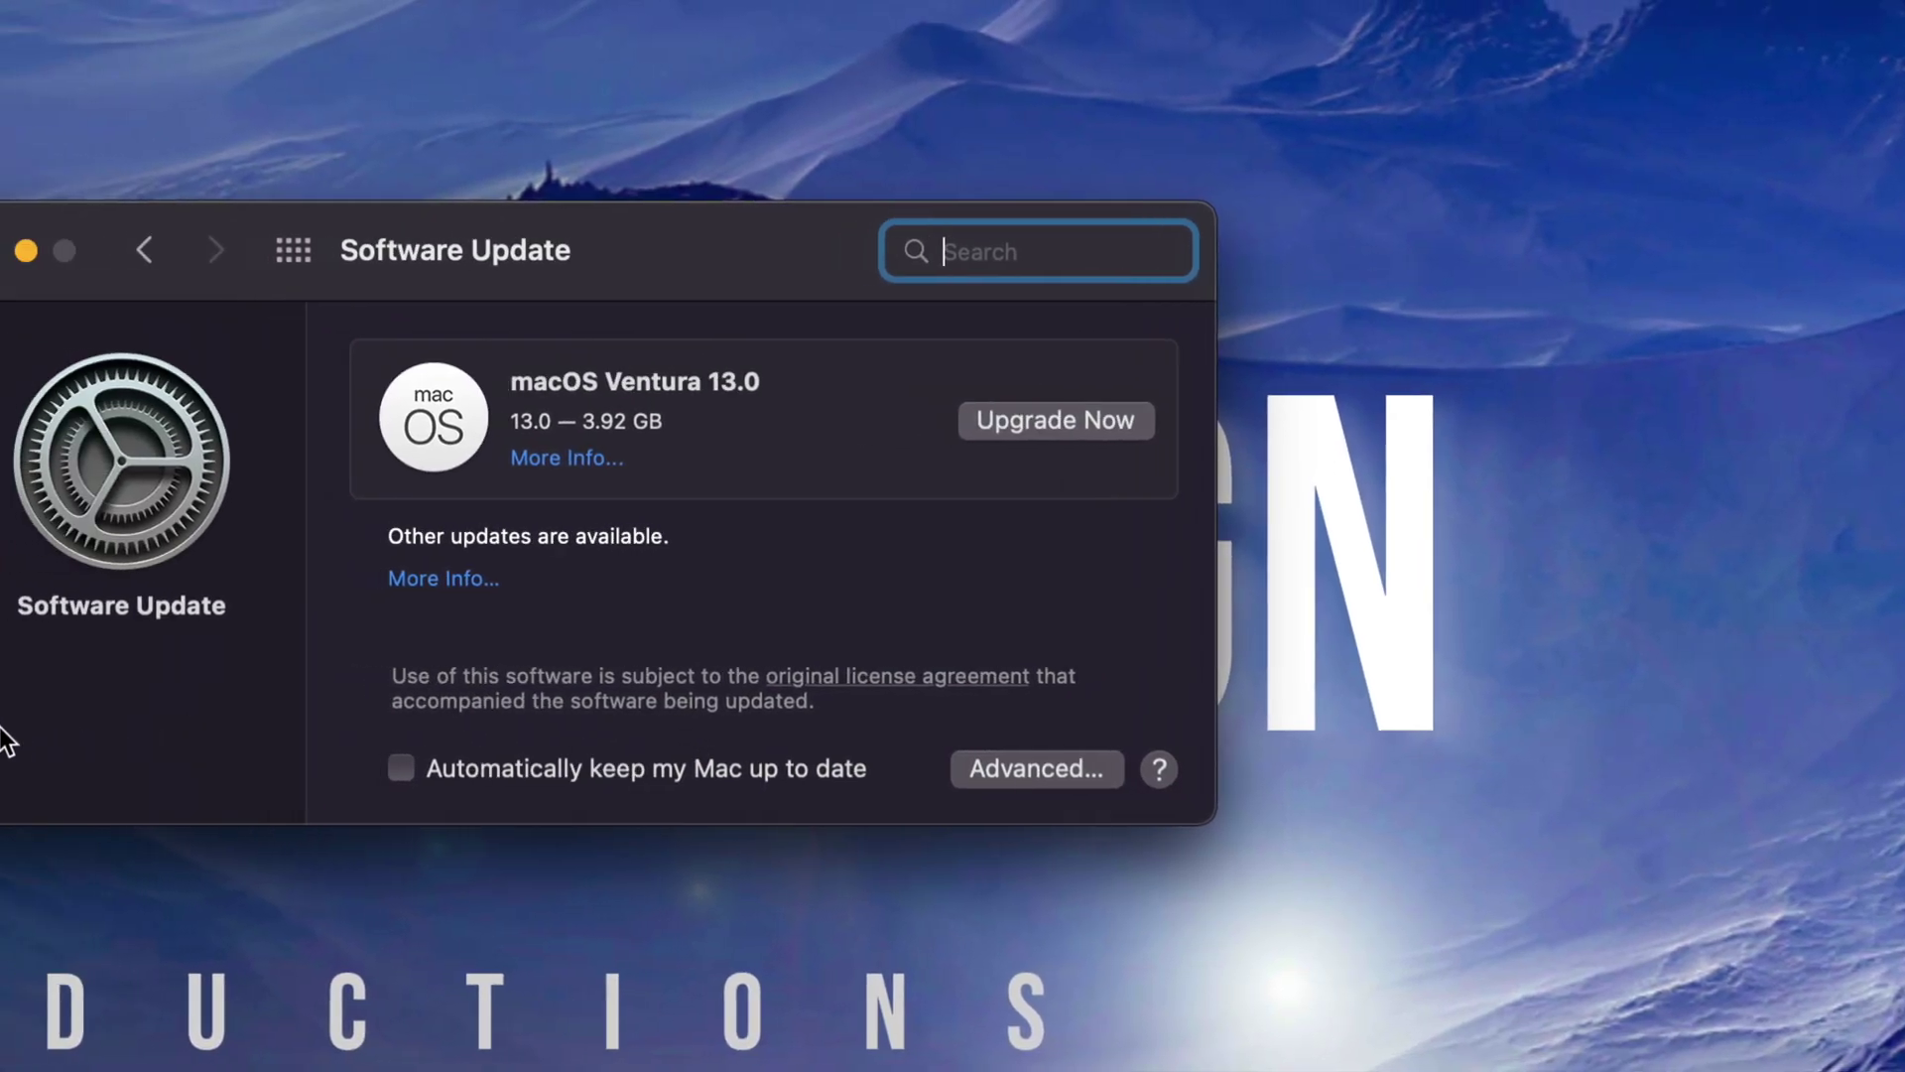
- Confirm the advanced automatic update options with only update checking on, and let updates recheck
left_click(929, 768)
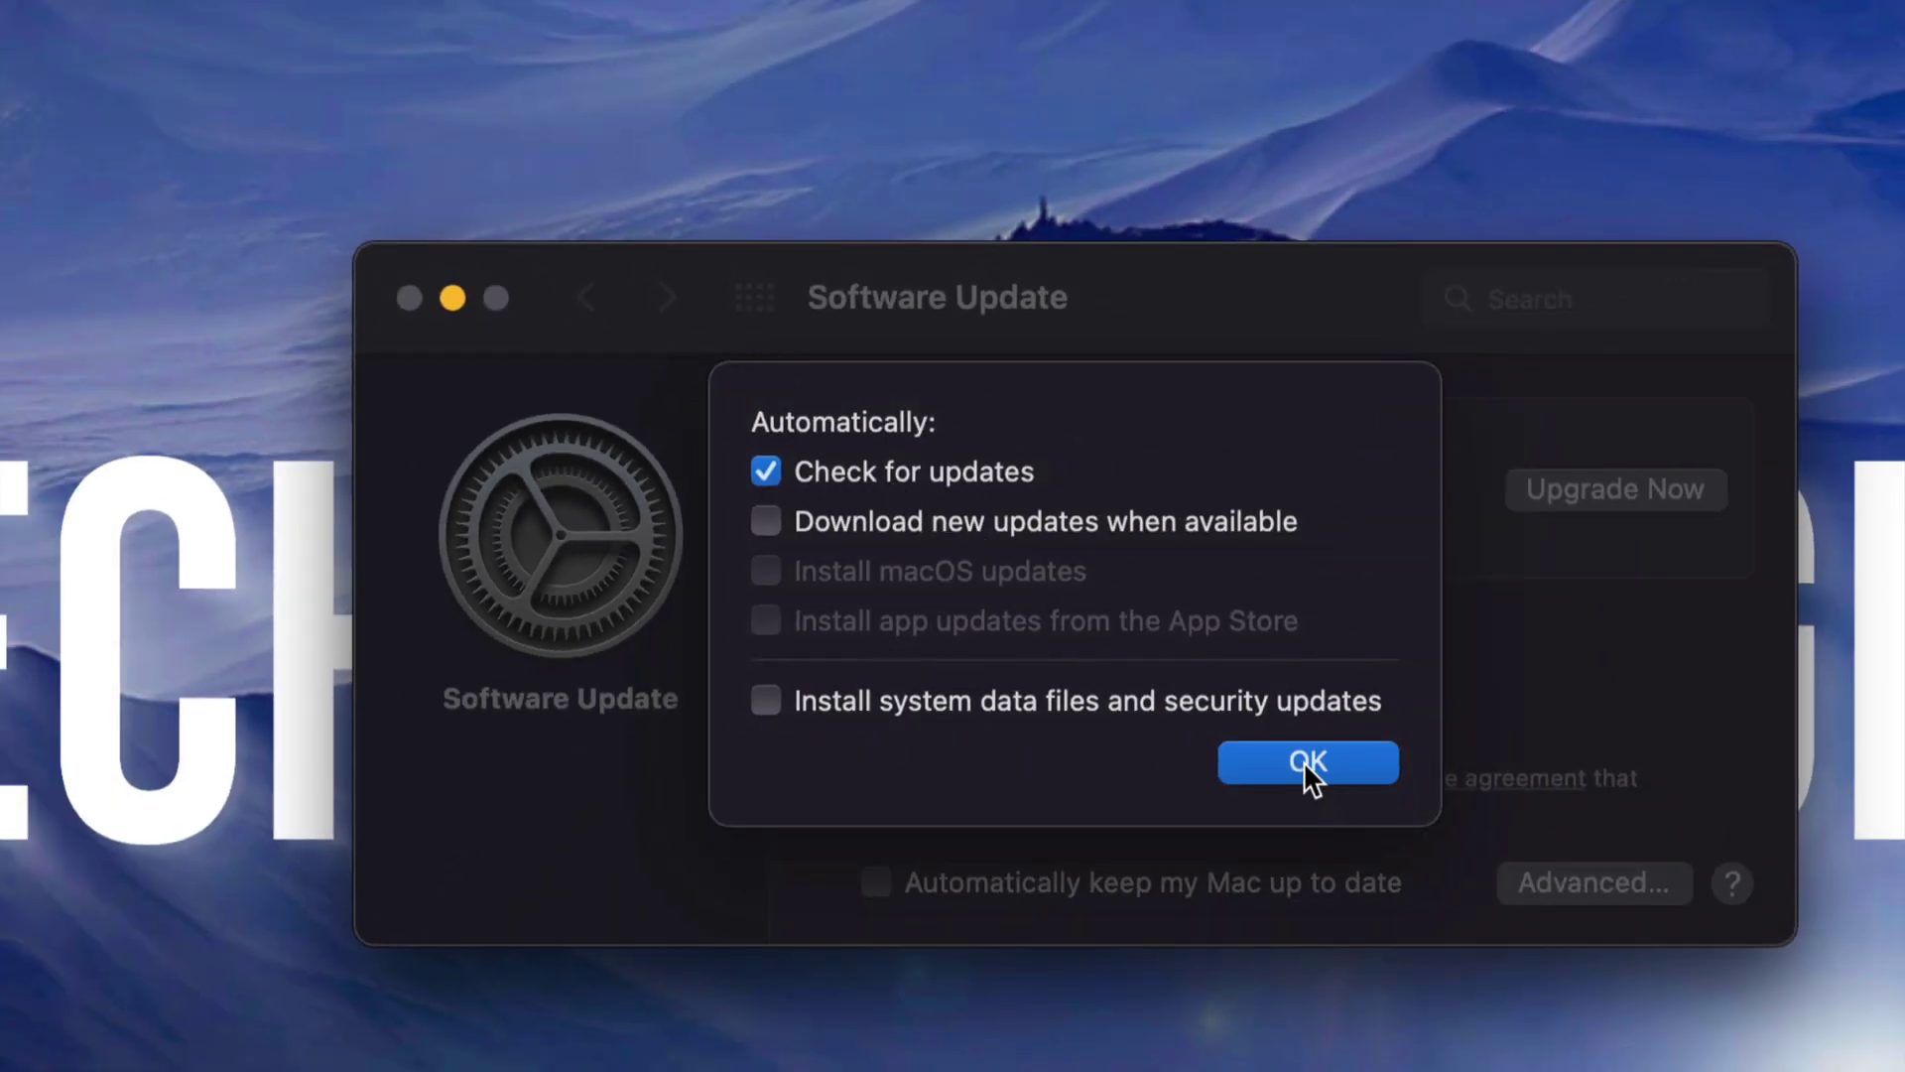
left_click(1302, 761)
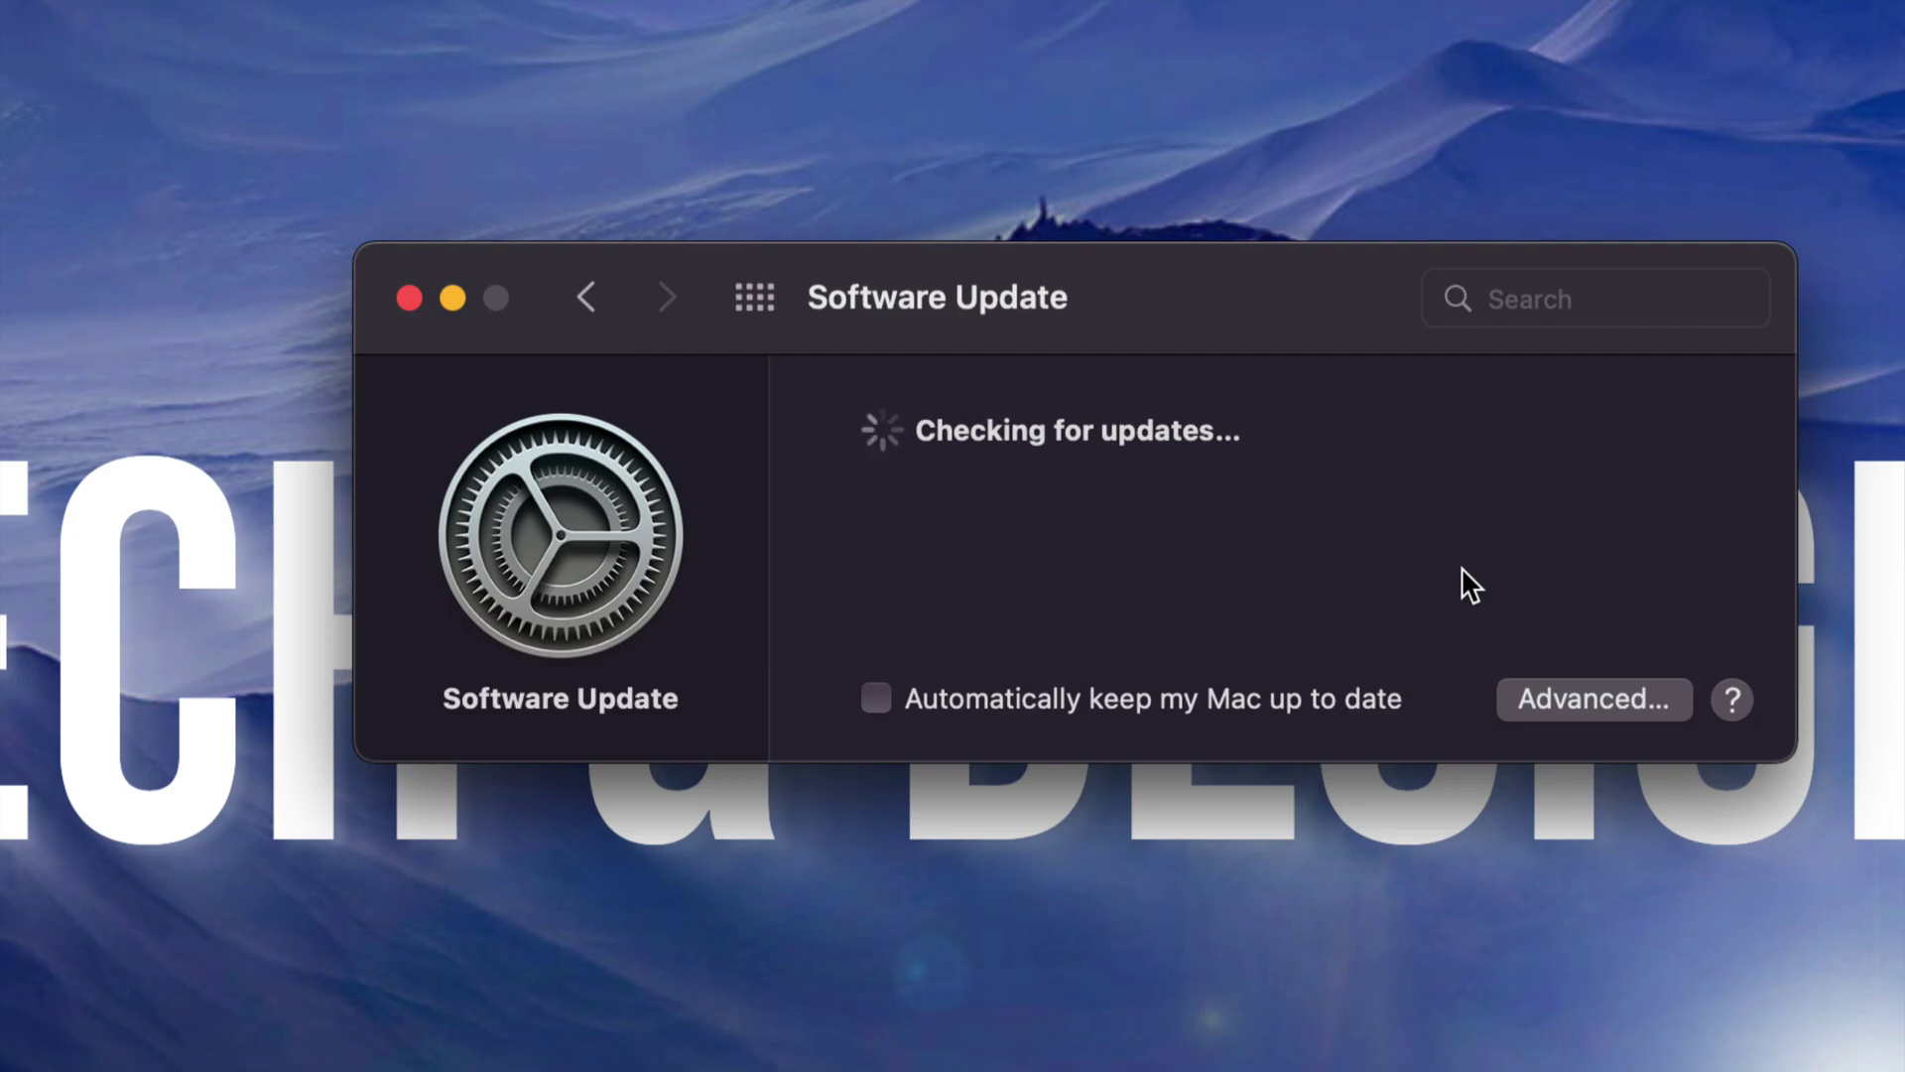
left_click_drag(1284, 306, 1152, 276)
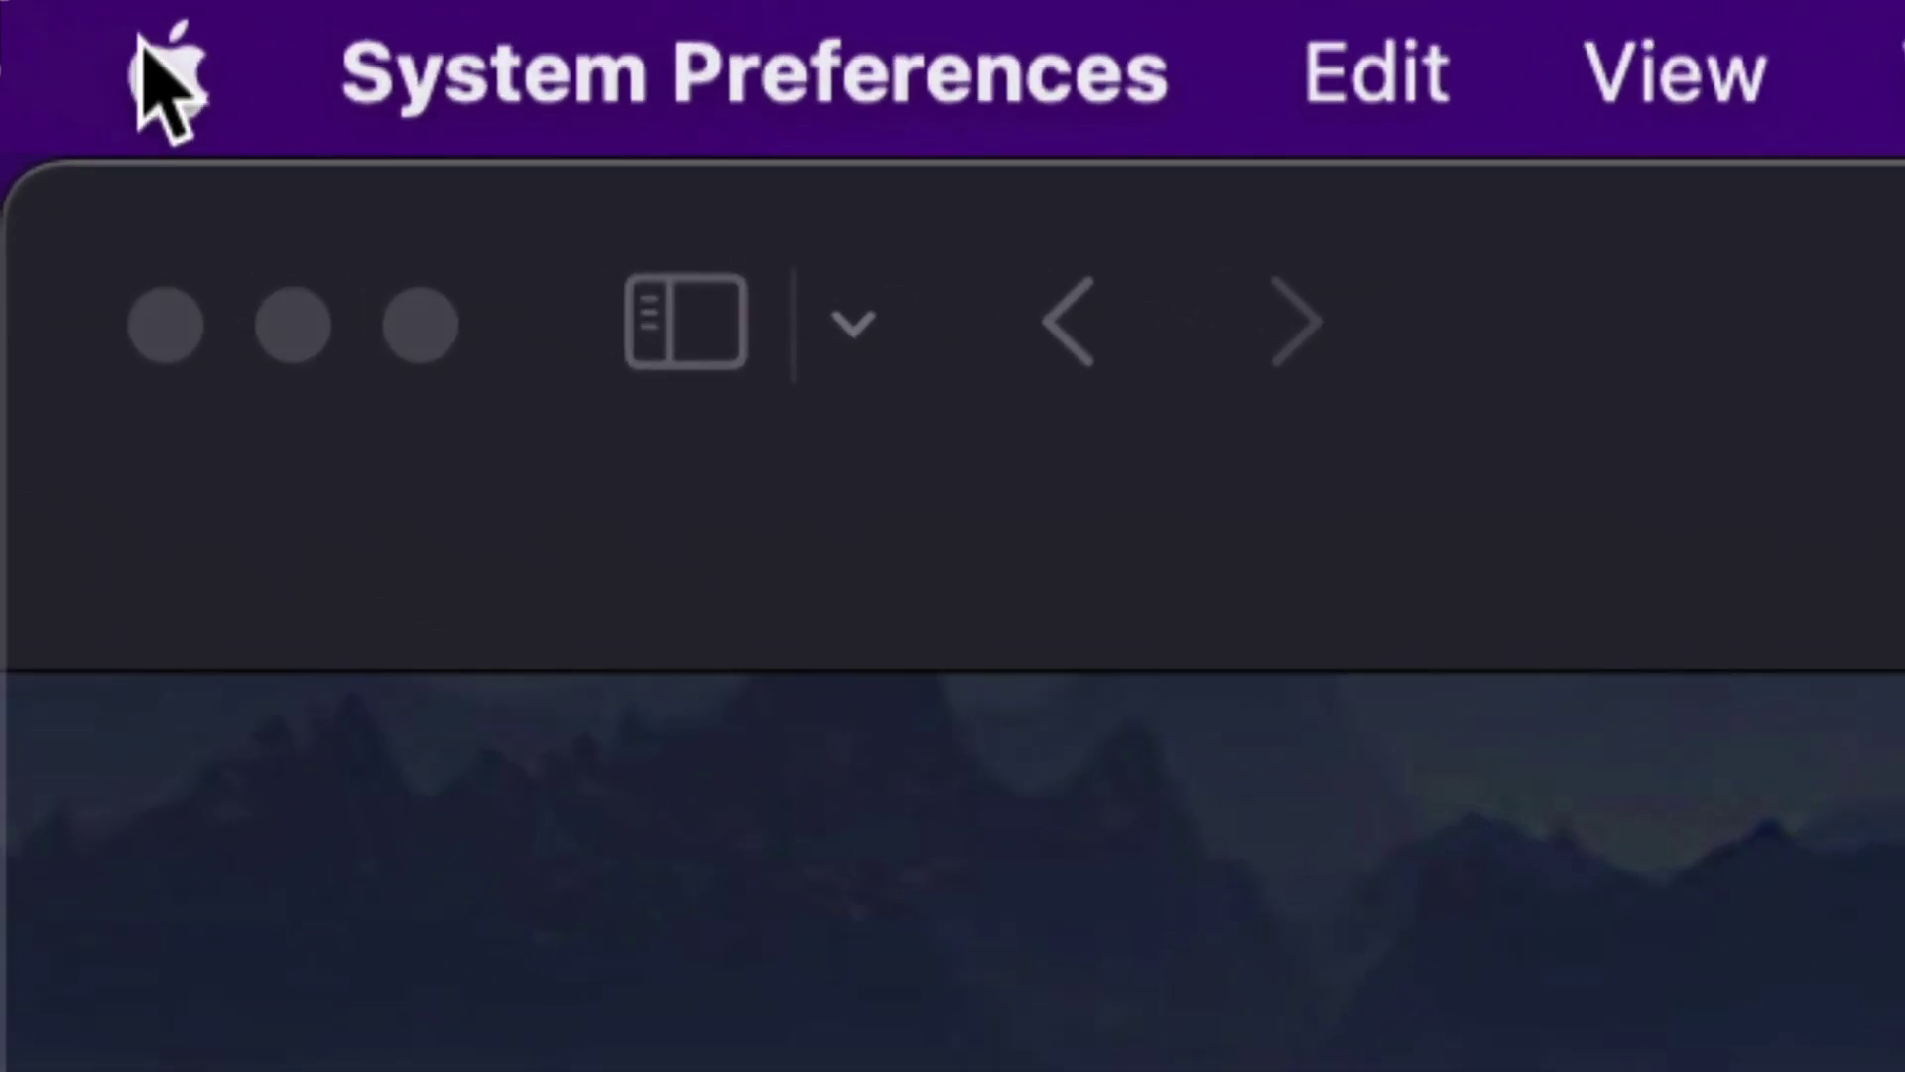
- Open the App Store from the Apple menu and search for 'macos ventura'
left_click(179, 70)
left_click(327, 630)
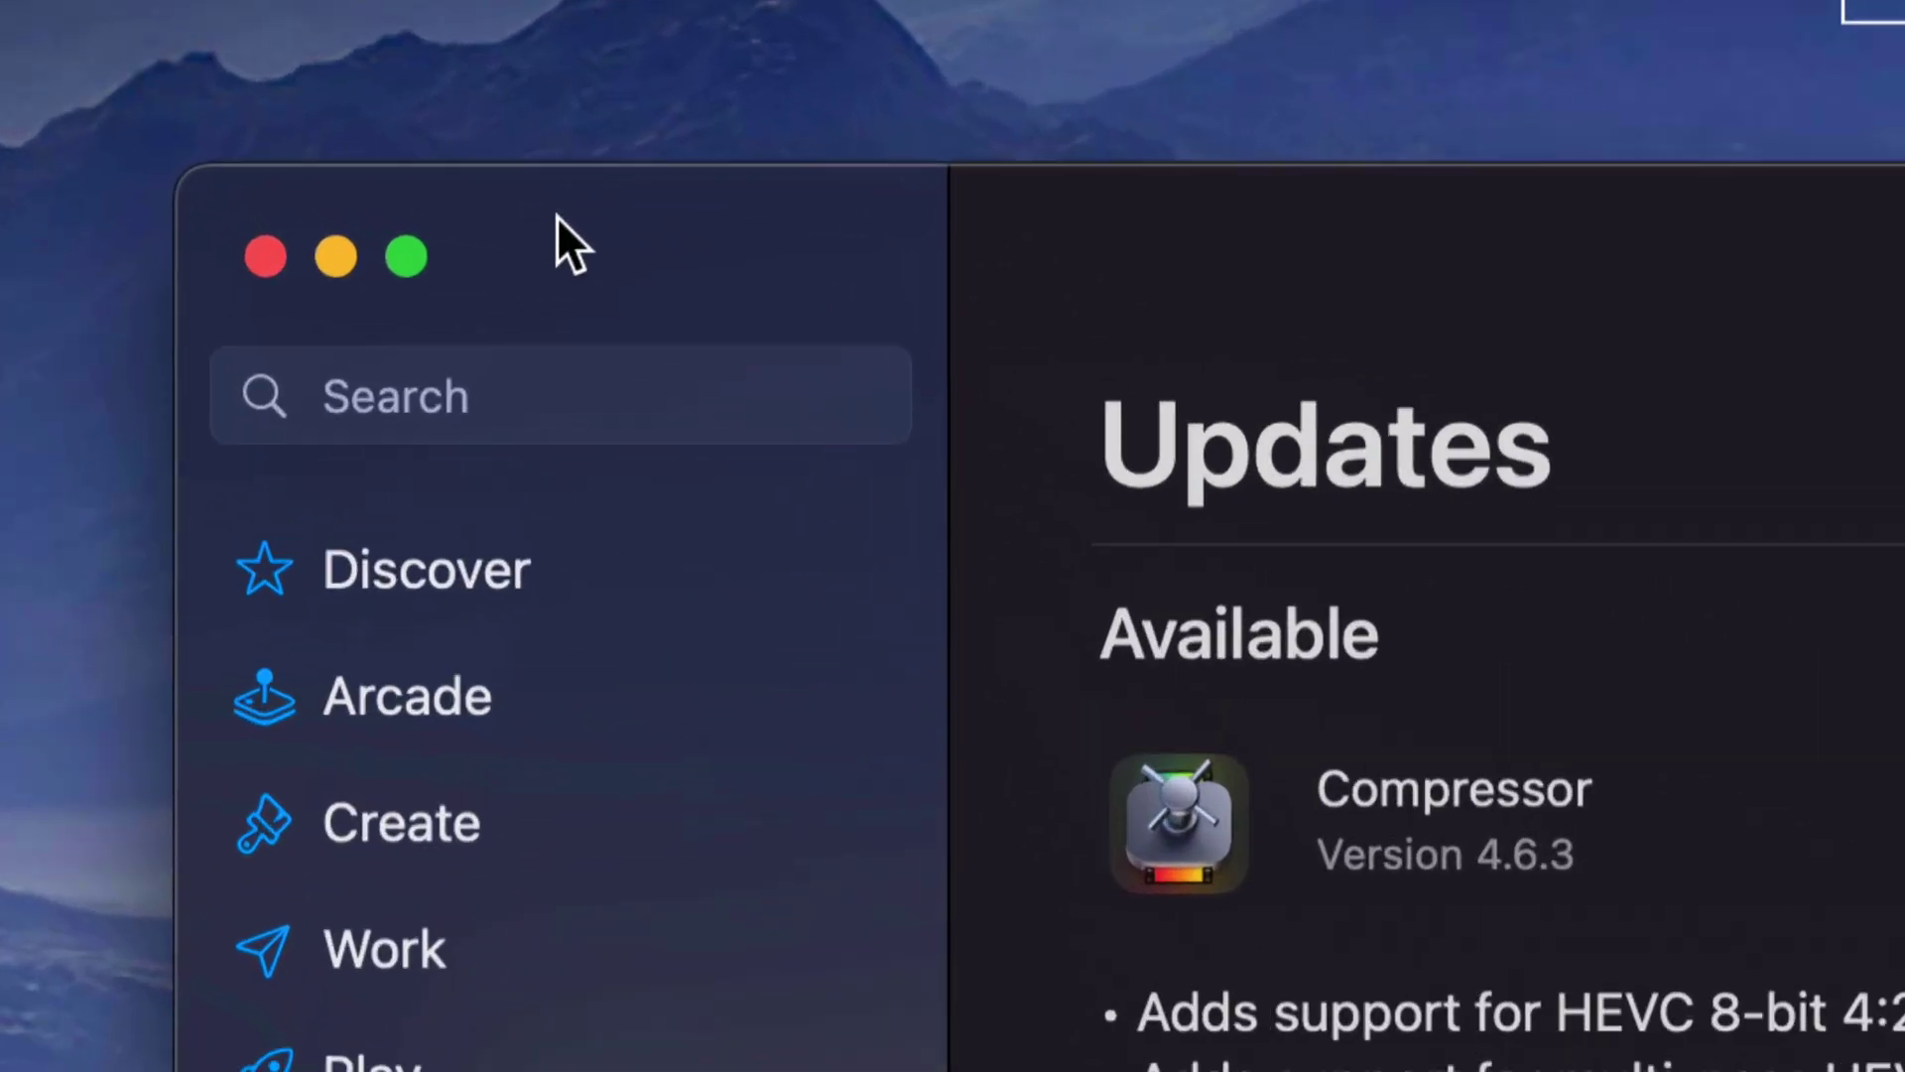
left_click(520, 273)
type("macos ventura")
key("Return")
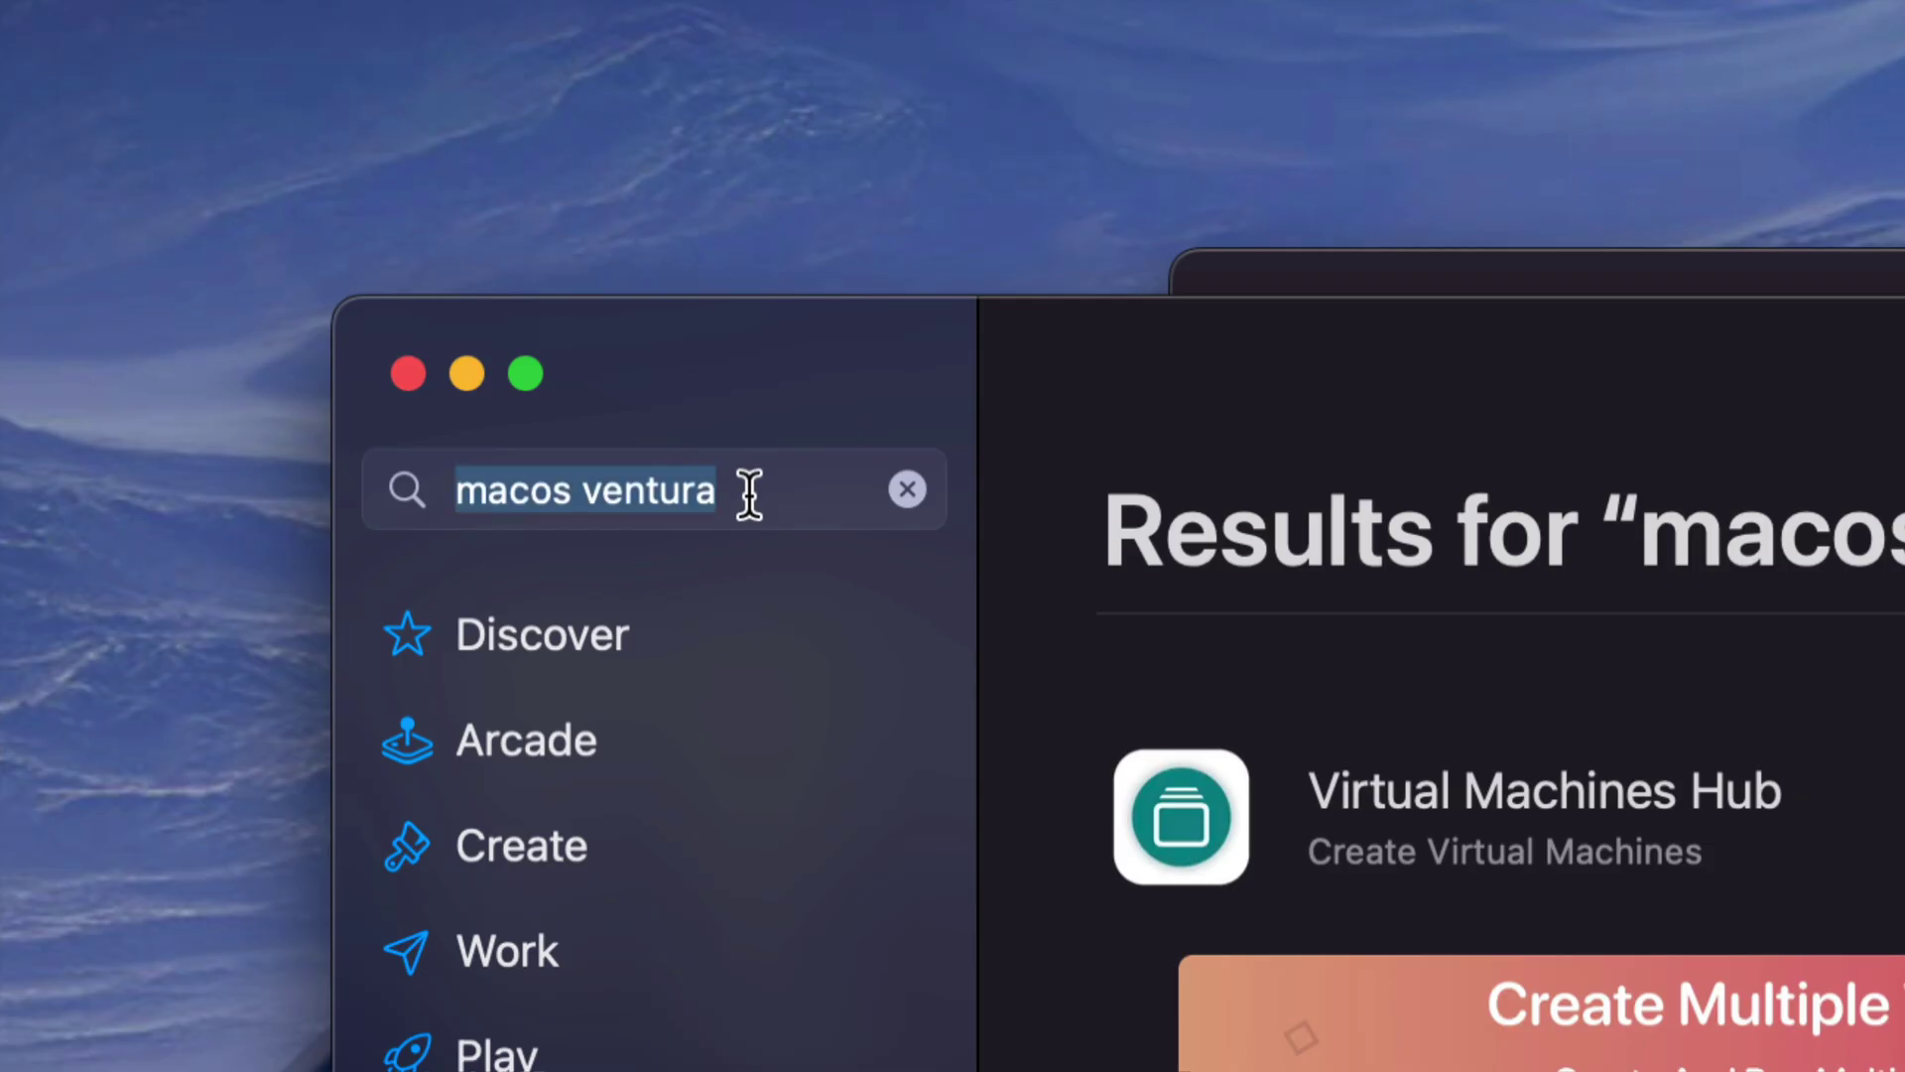
- Open the macOS Ventura product page (12.1 GB) from the search results
left_click(749, 491)
left_click(750, 491)
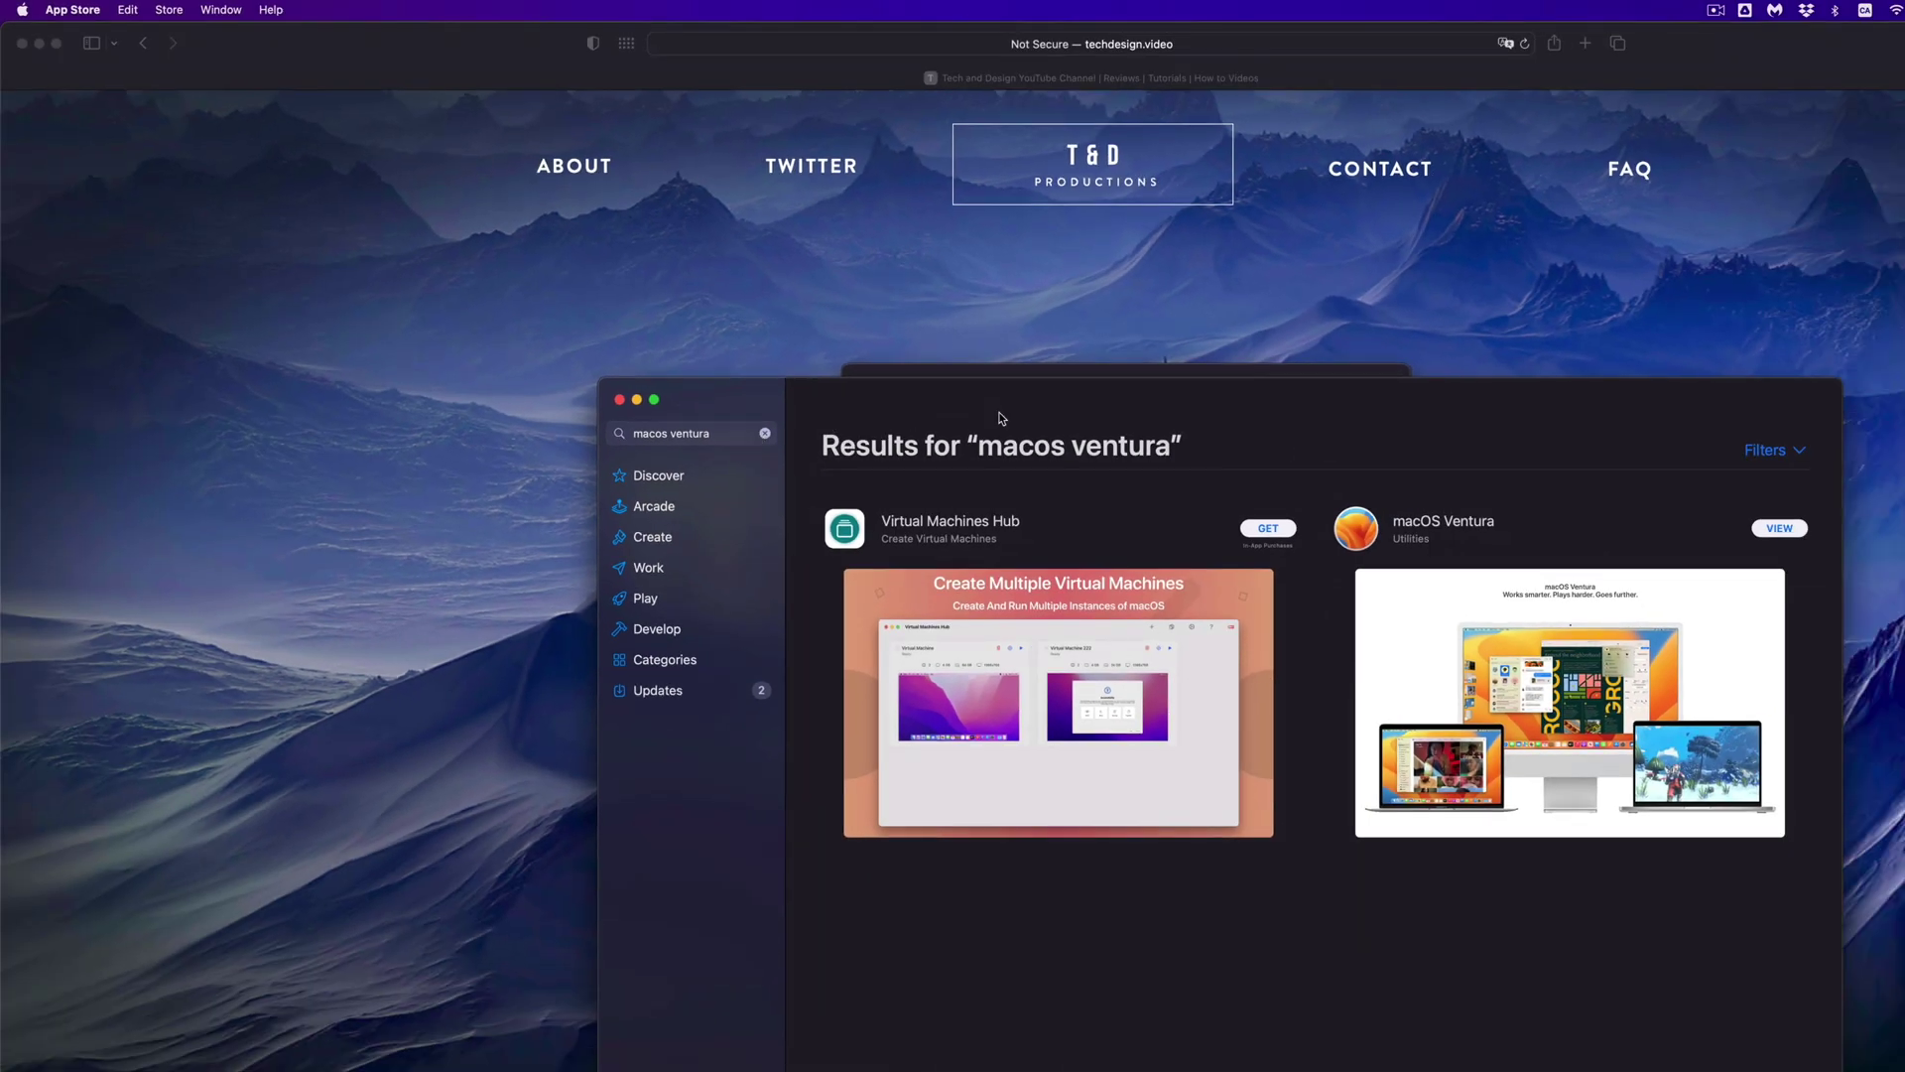
left_click_drag(1097, 413, 849, 241)
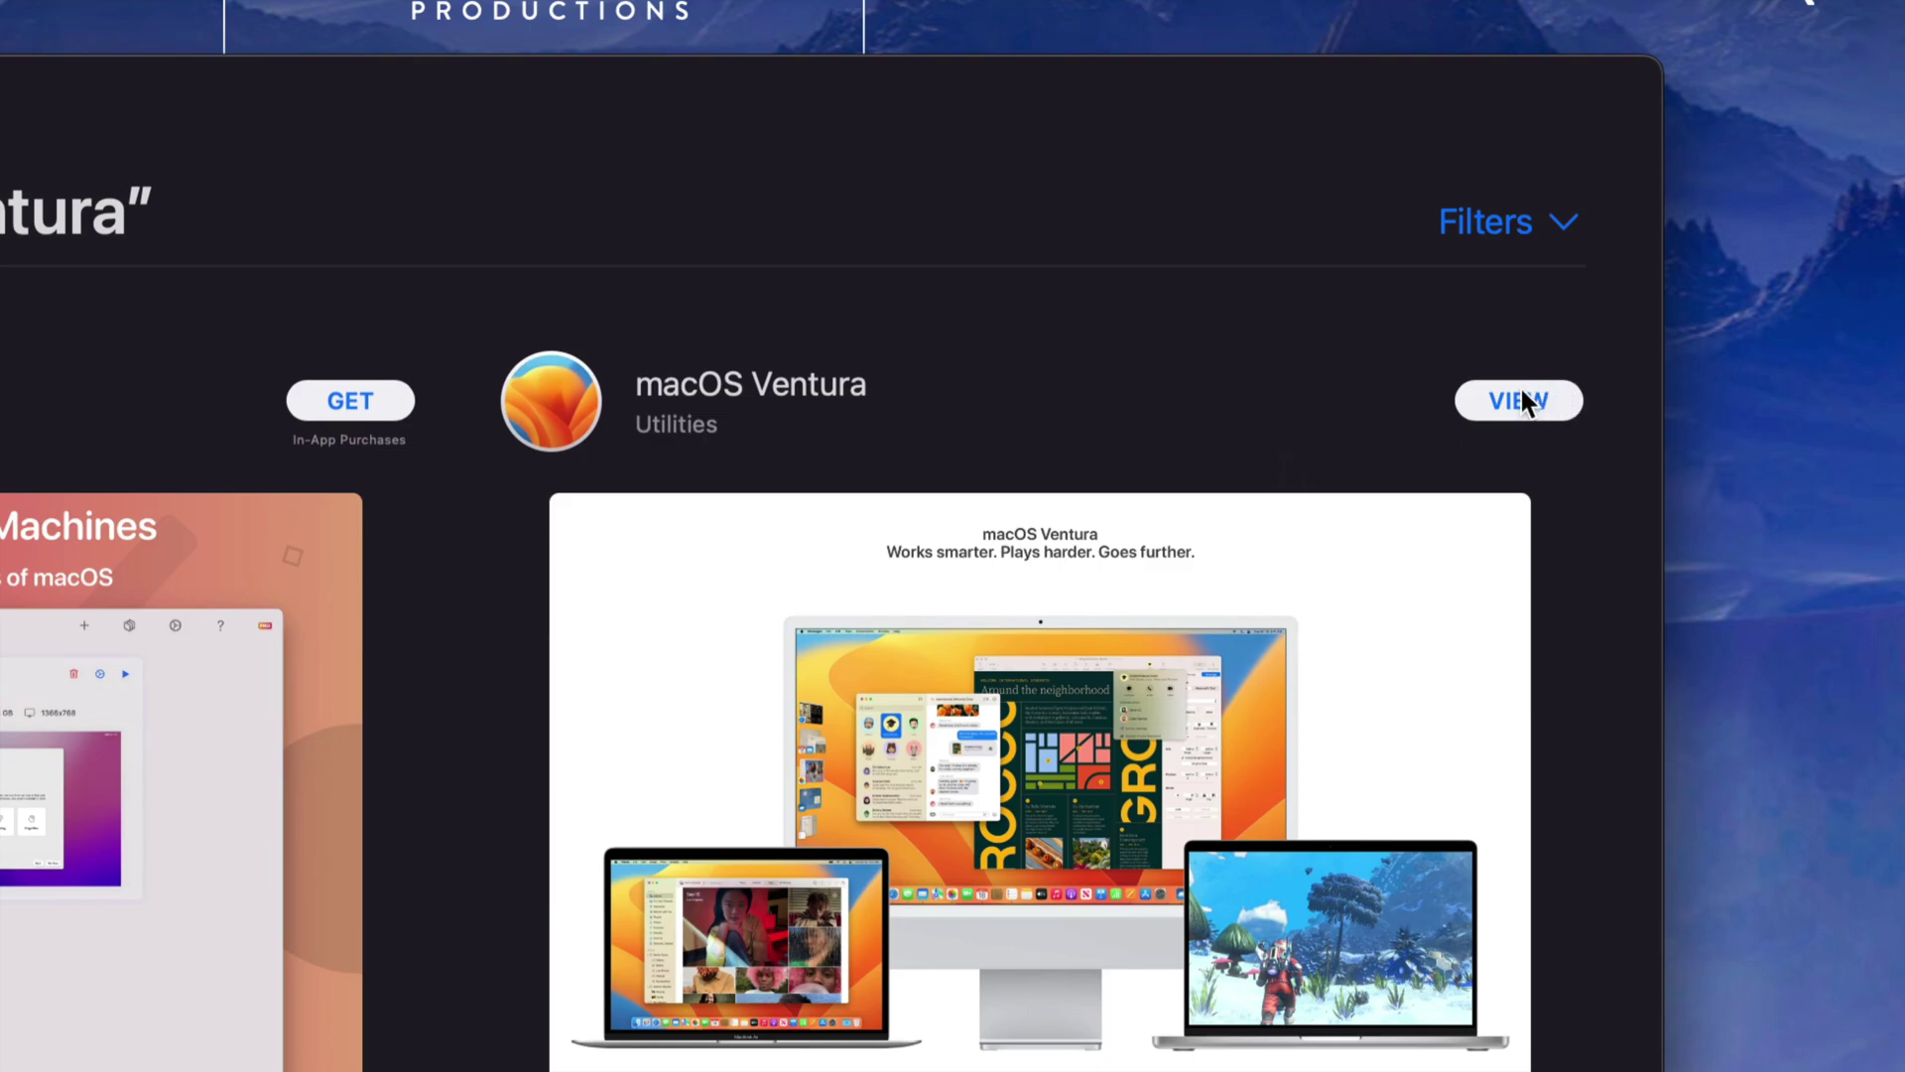
left_click(1523, 395)
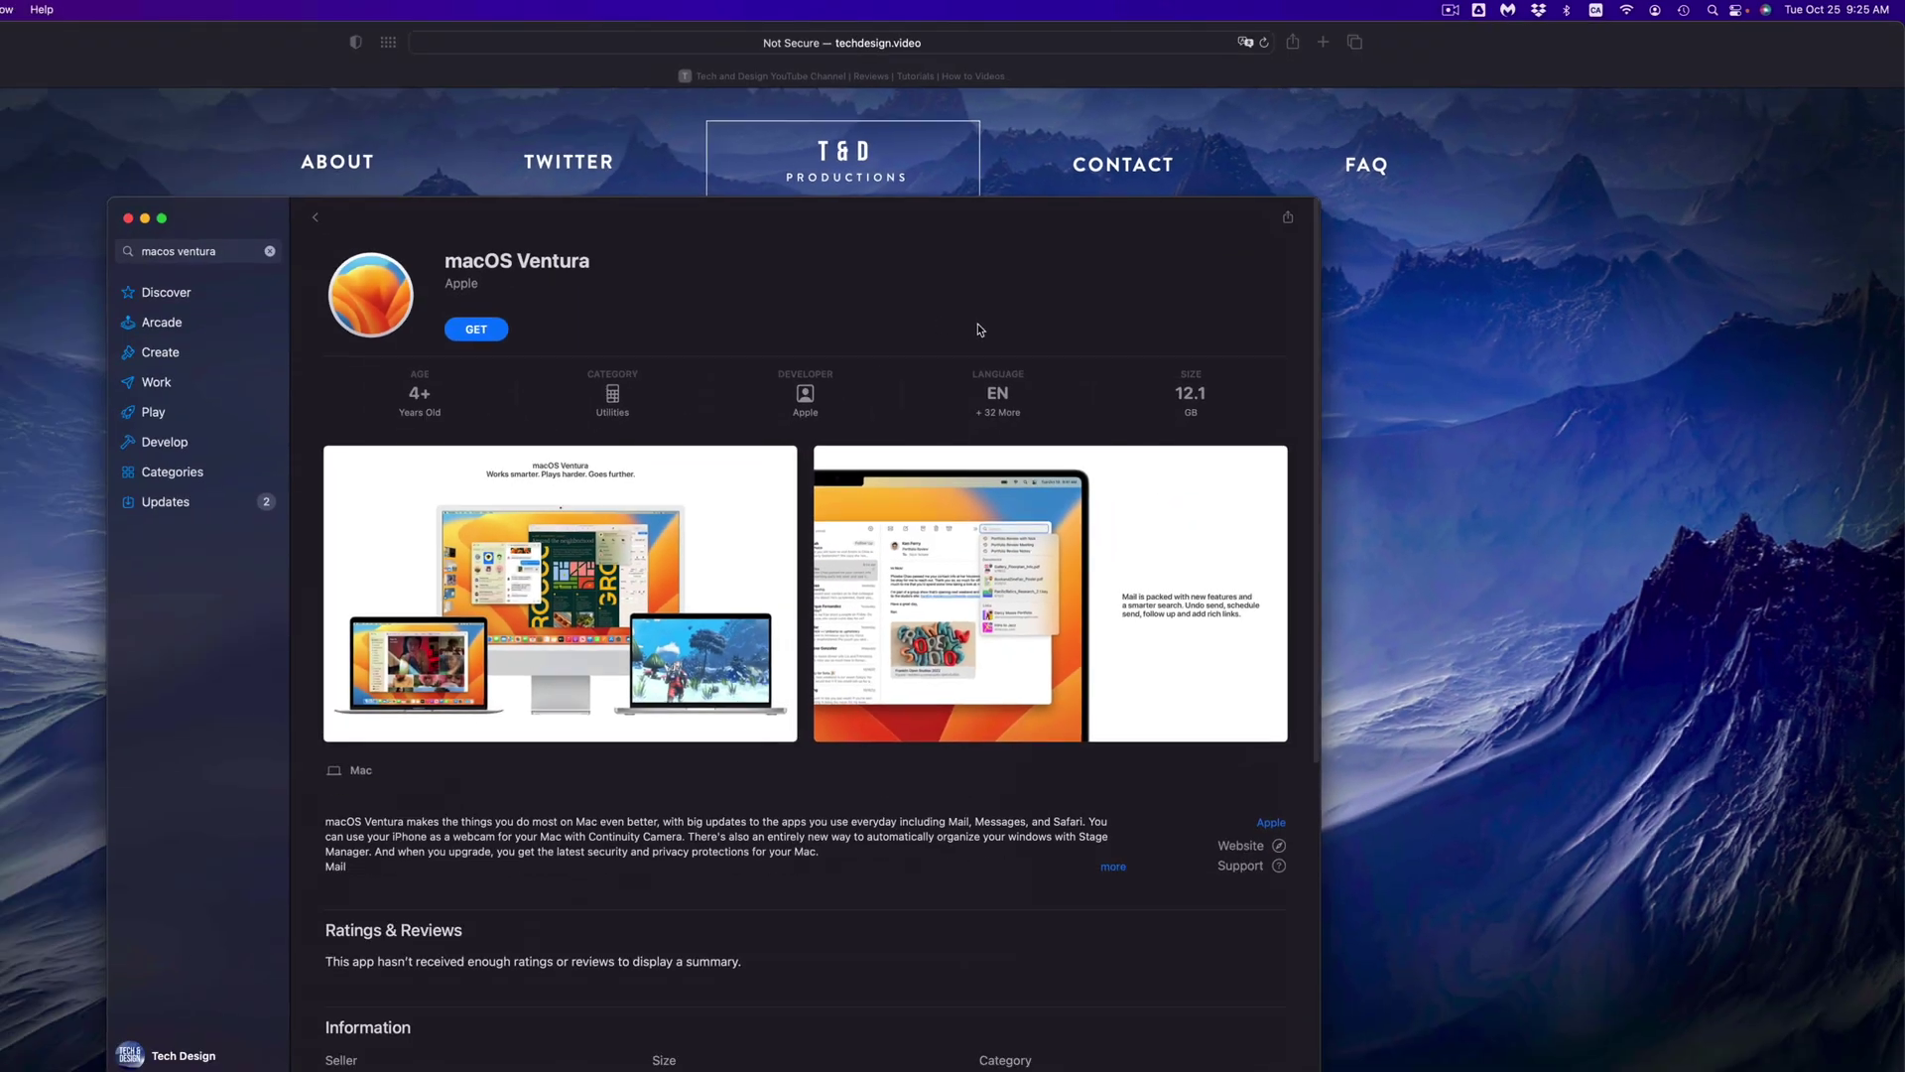
left_click_drag(248, 231, 528, 218)
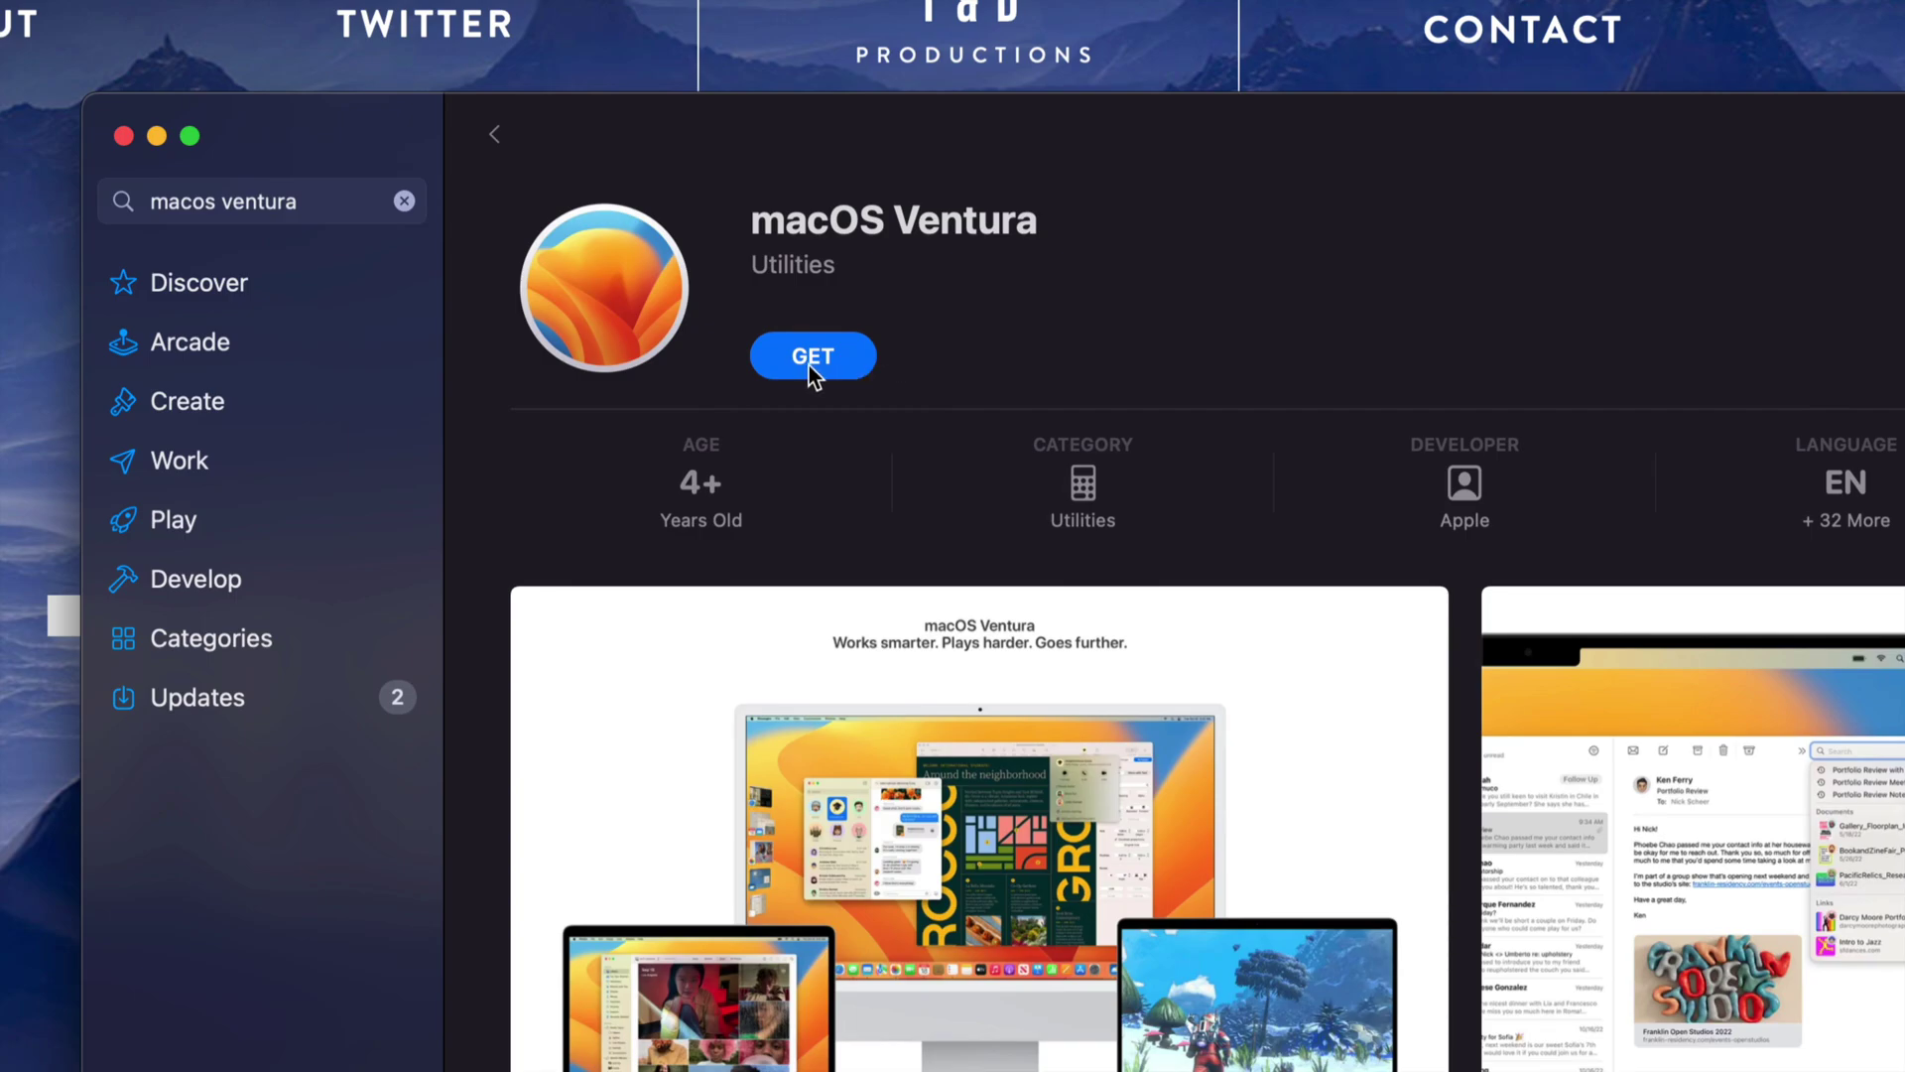
- Get macOS Ventura and confirm the 12.15 GB download of version 13.0
left_click(776, 342)
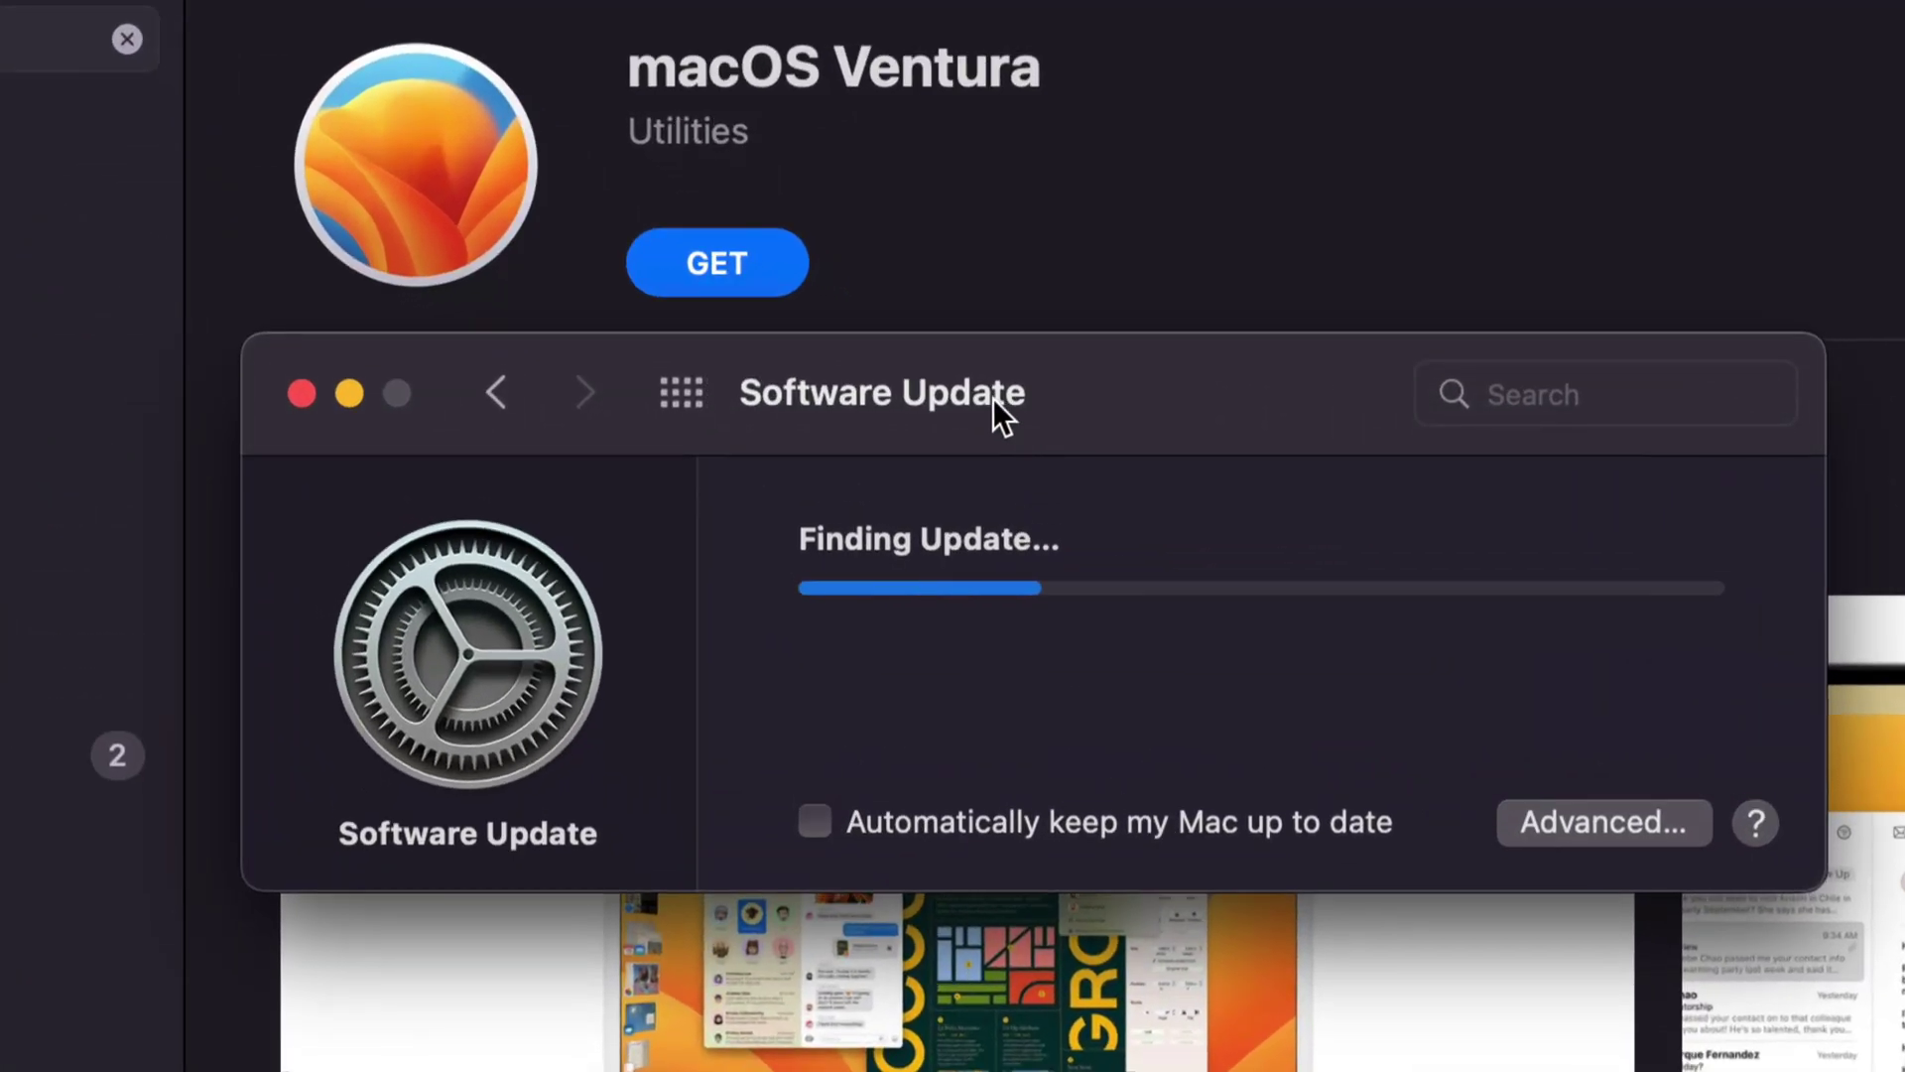
left_click_drag(992, 397, 961, 367)
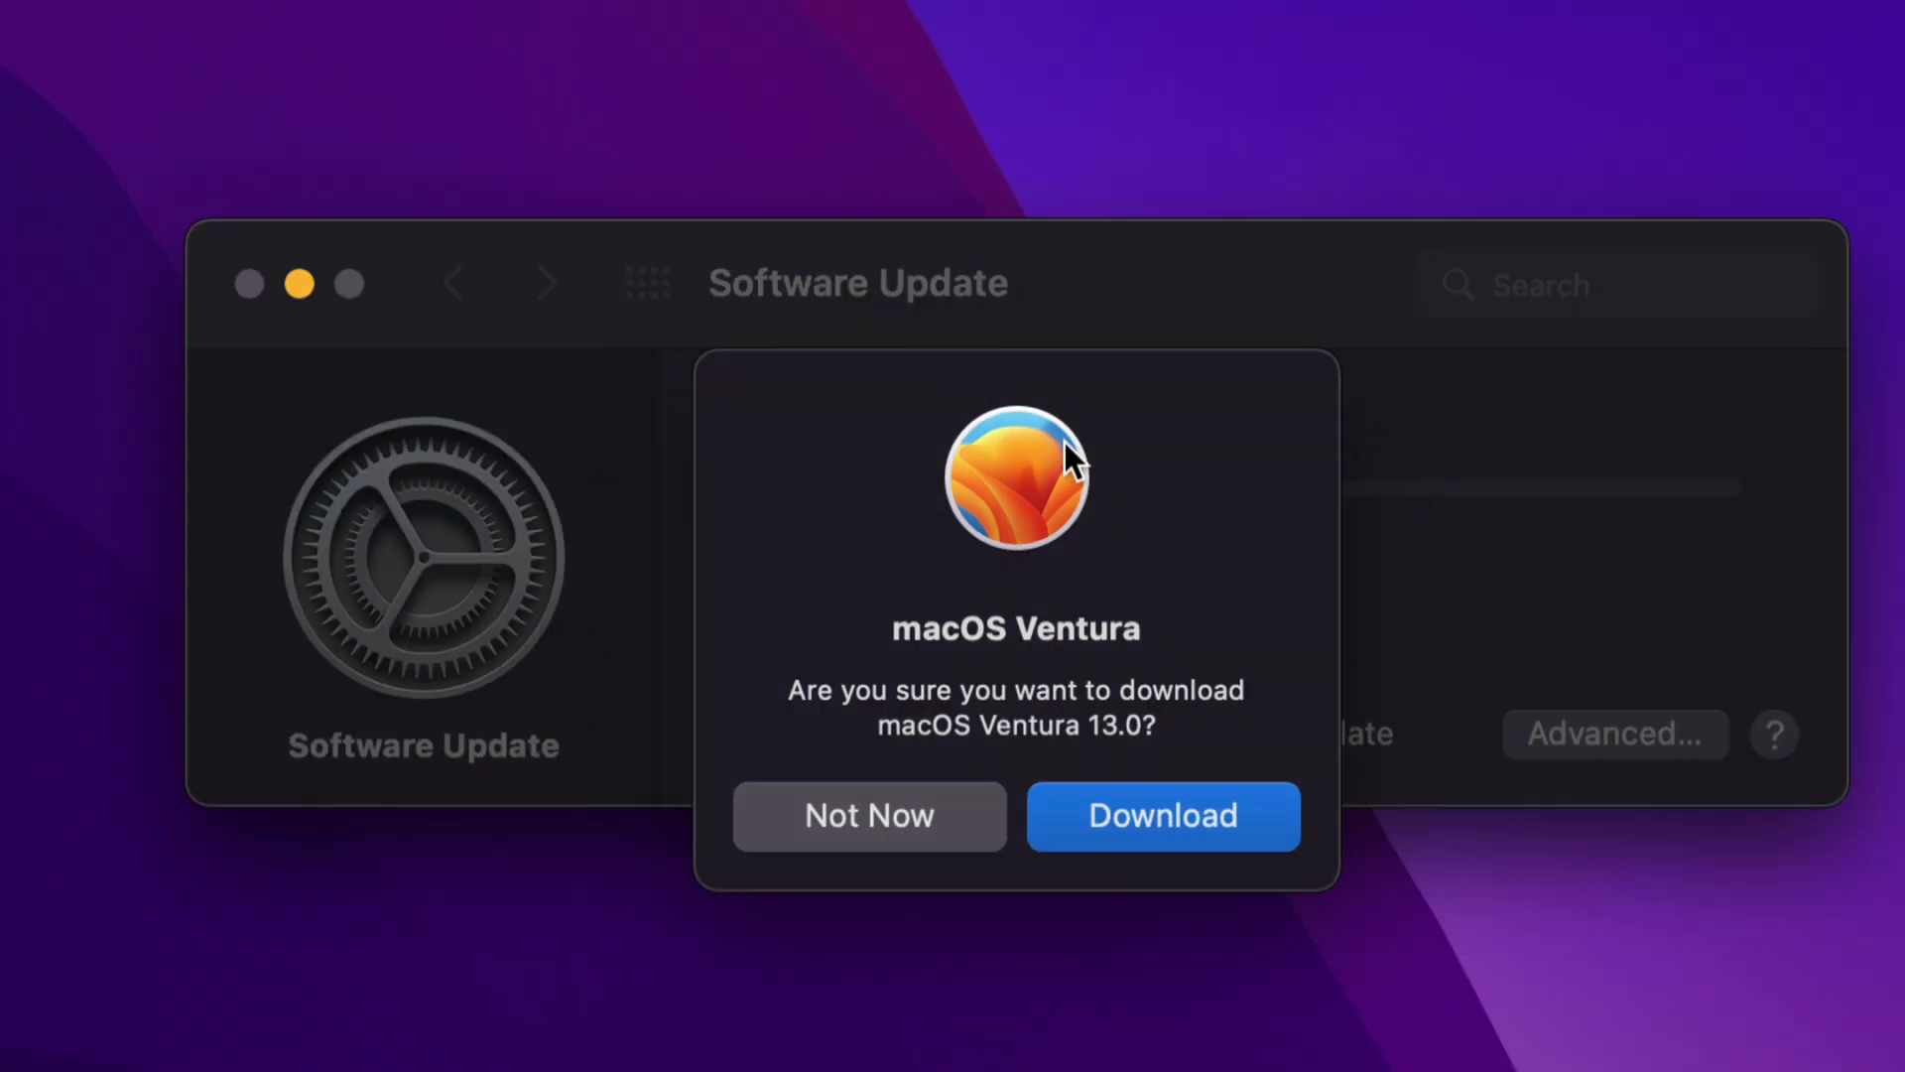
left_click(1151, 820)
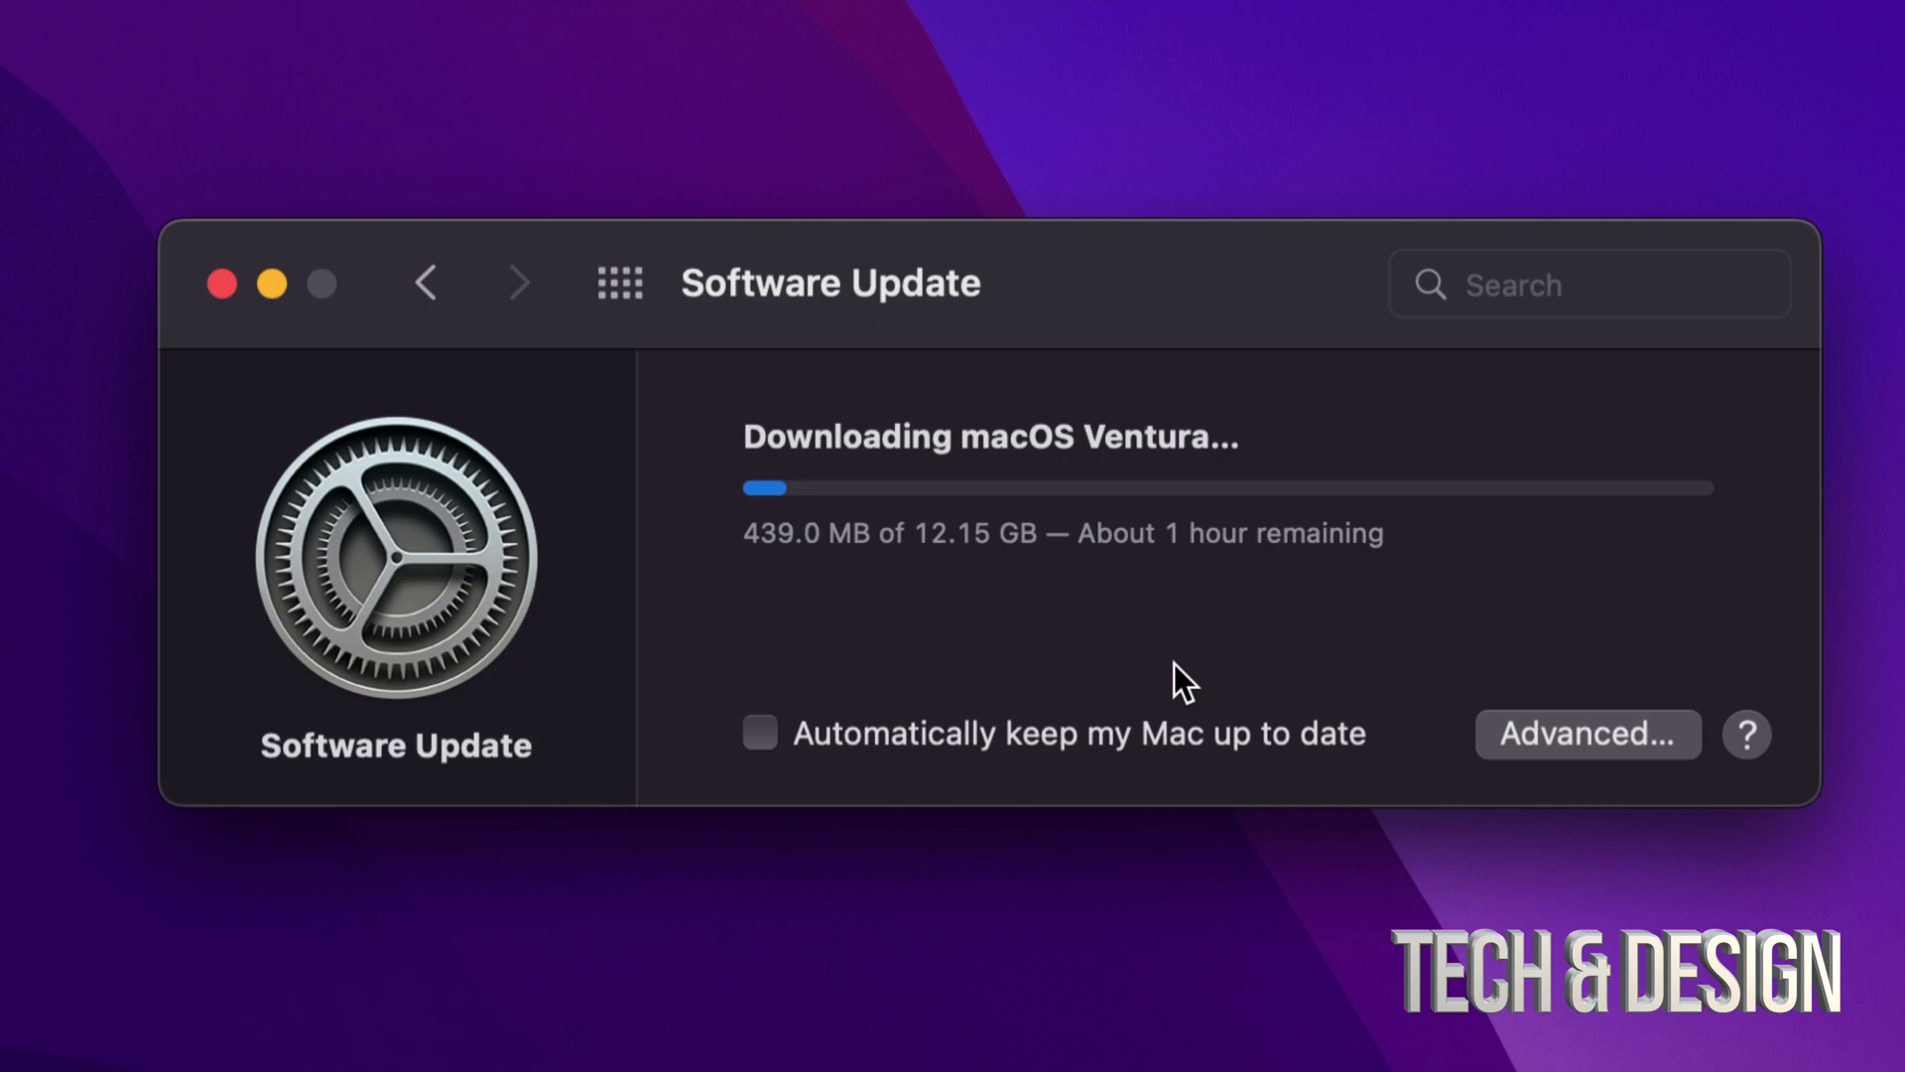
- Wait for the 12.15 GB macOS Ventura download to complete and the installer to appear
mouse_move(1192, 543)
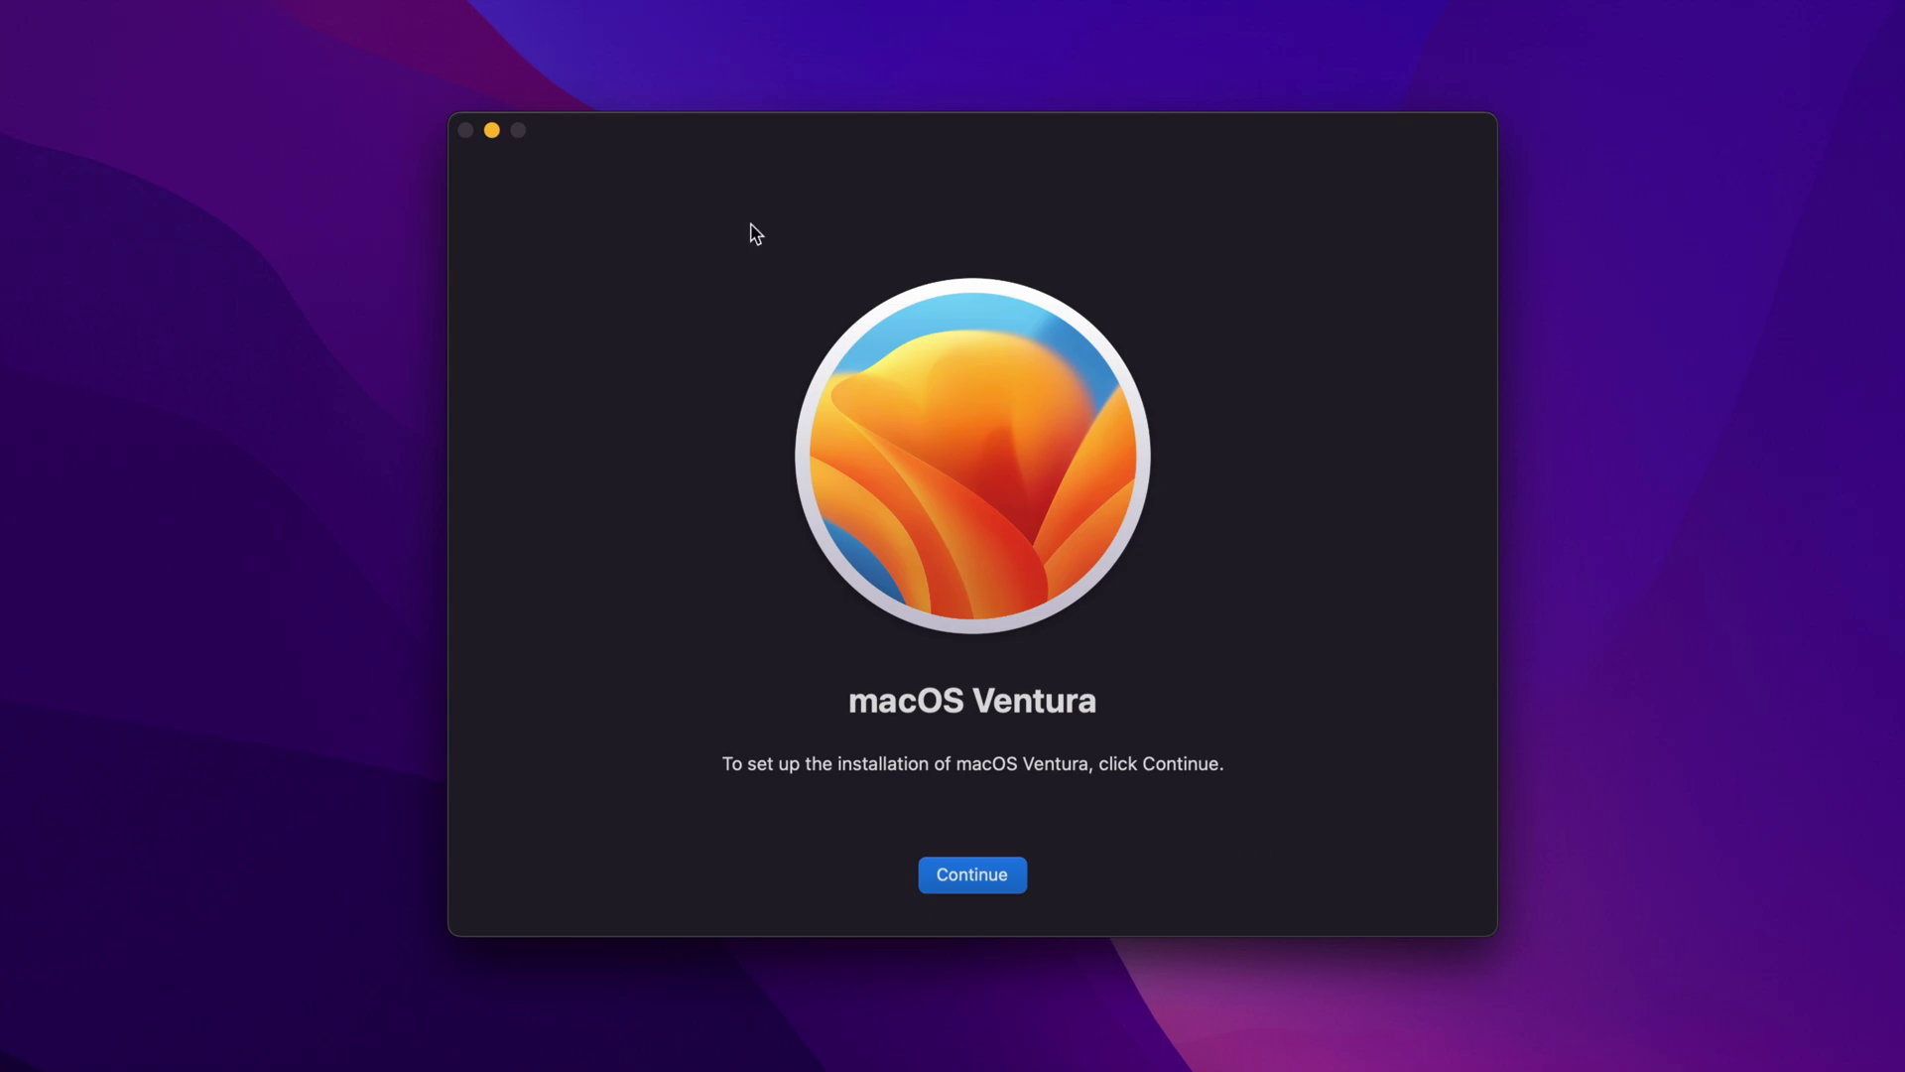
left_click_drag(559, 131, 1250, 67)
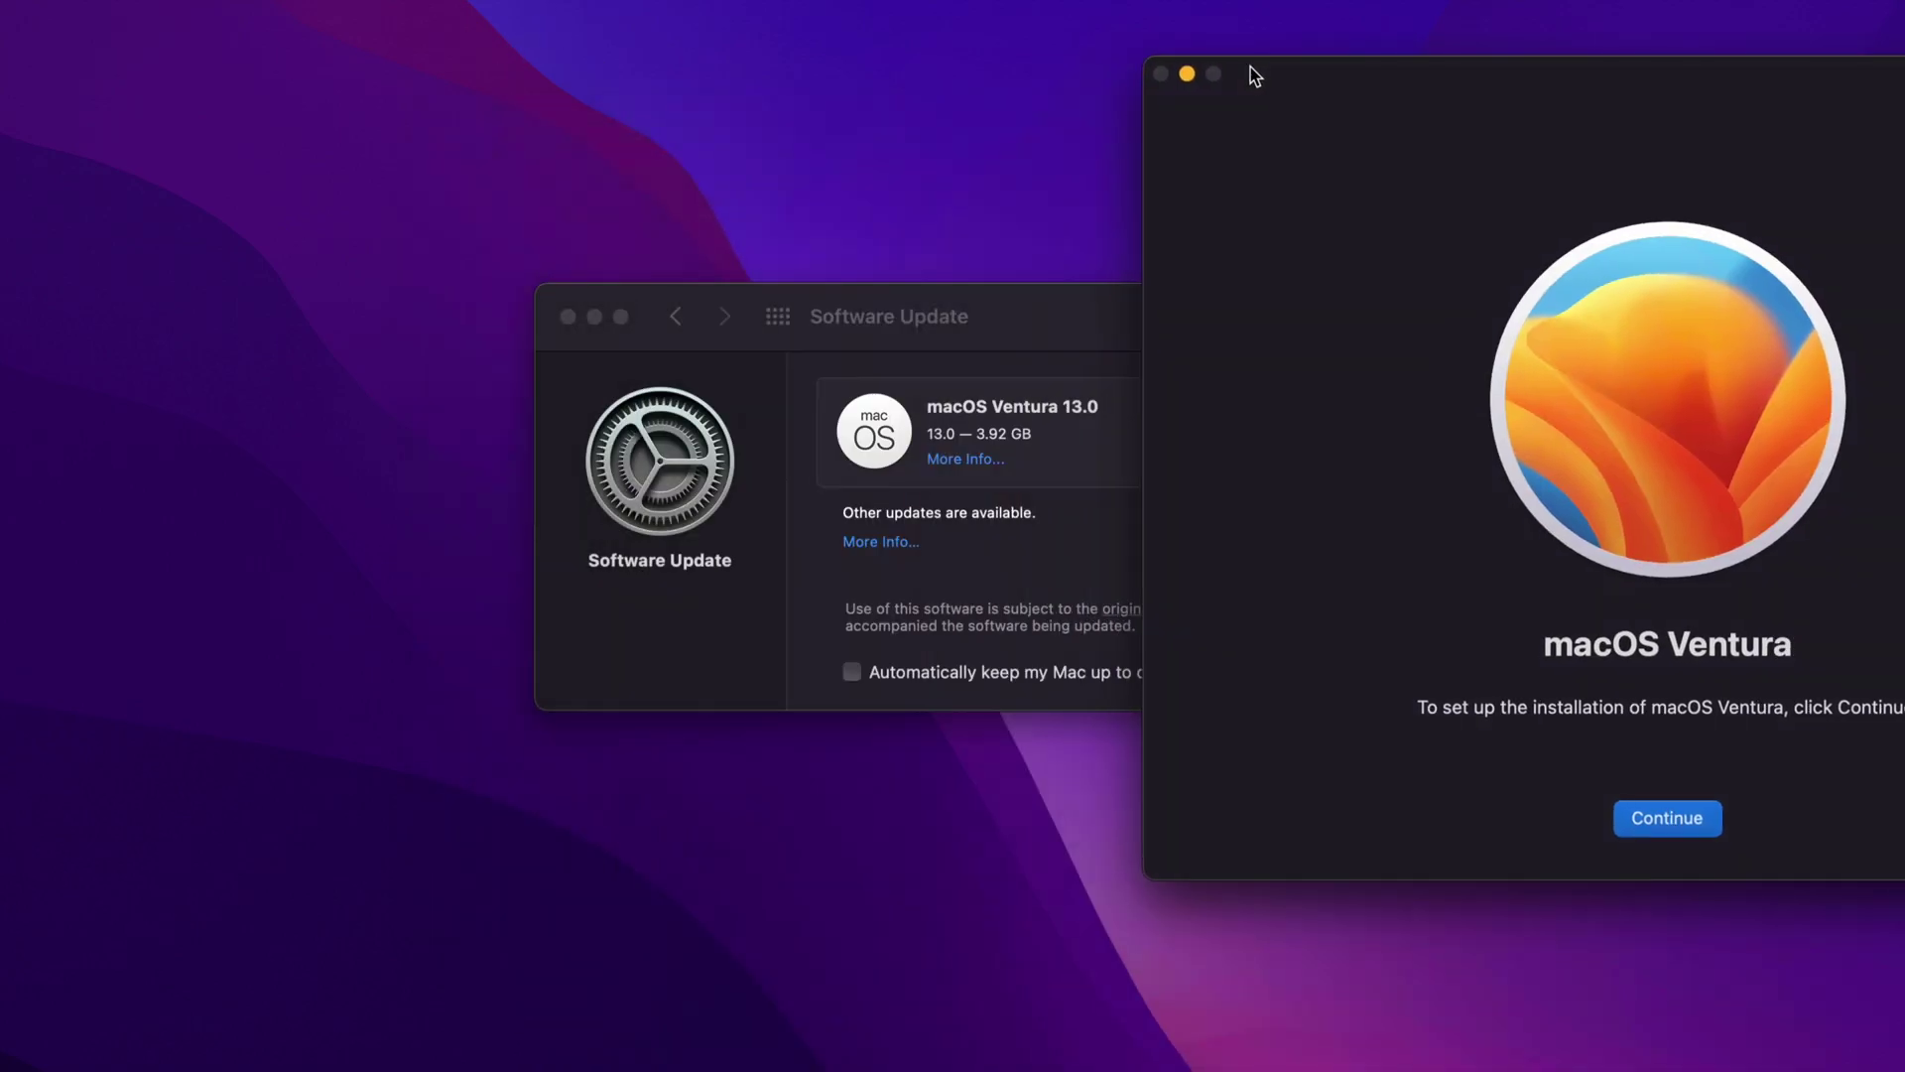
left_click(1032, 310)
left_click_drag(1032, 310, 778, 294)
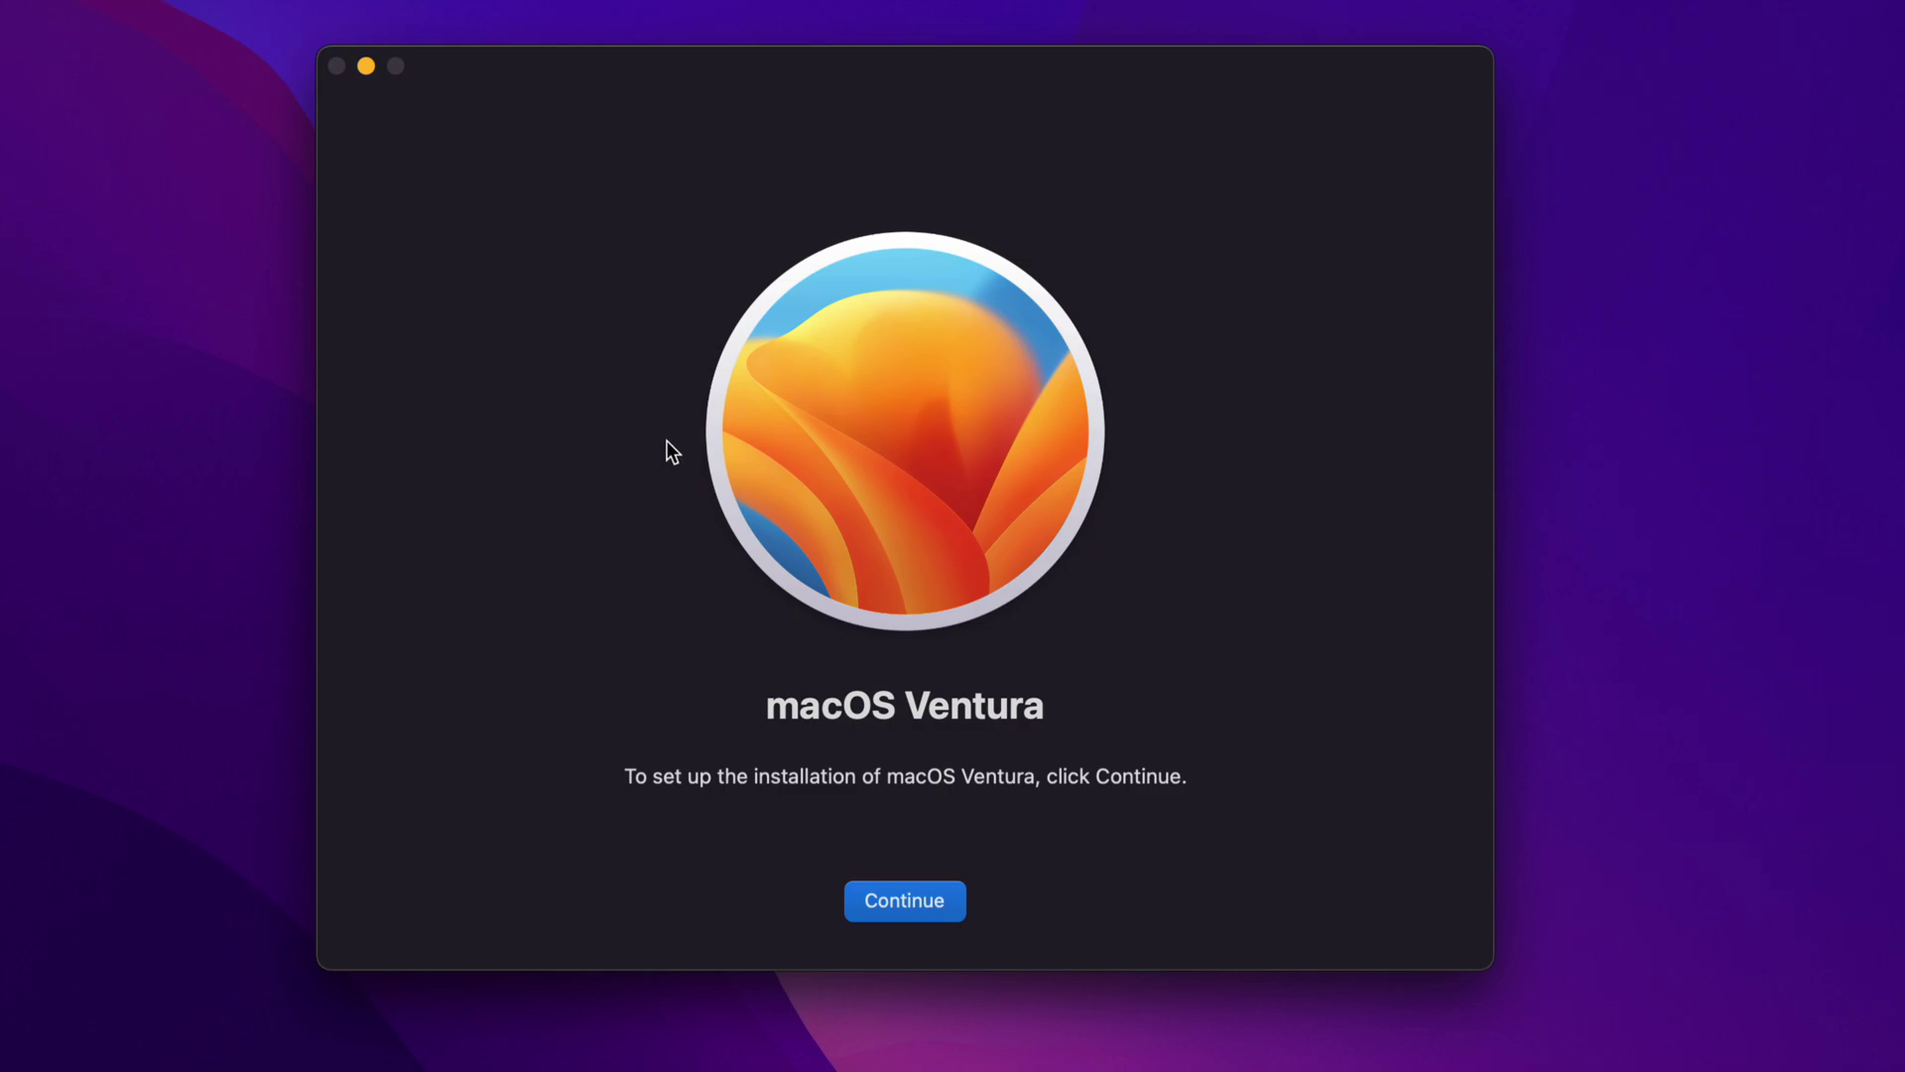
- Agree to the Ventura licence and install on Macintosh HD, authorizing with the admin password
left_click(900, 898)
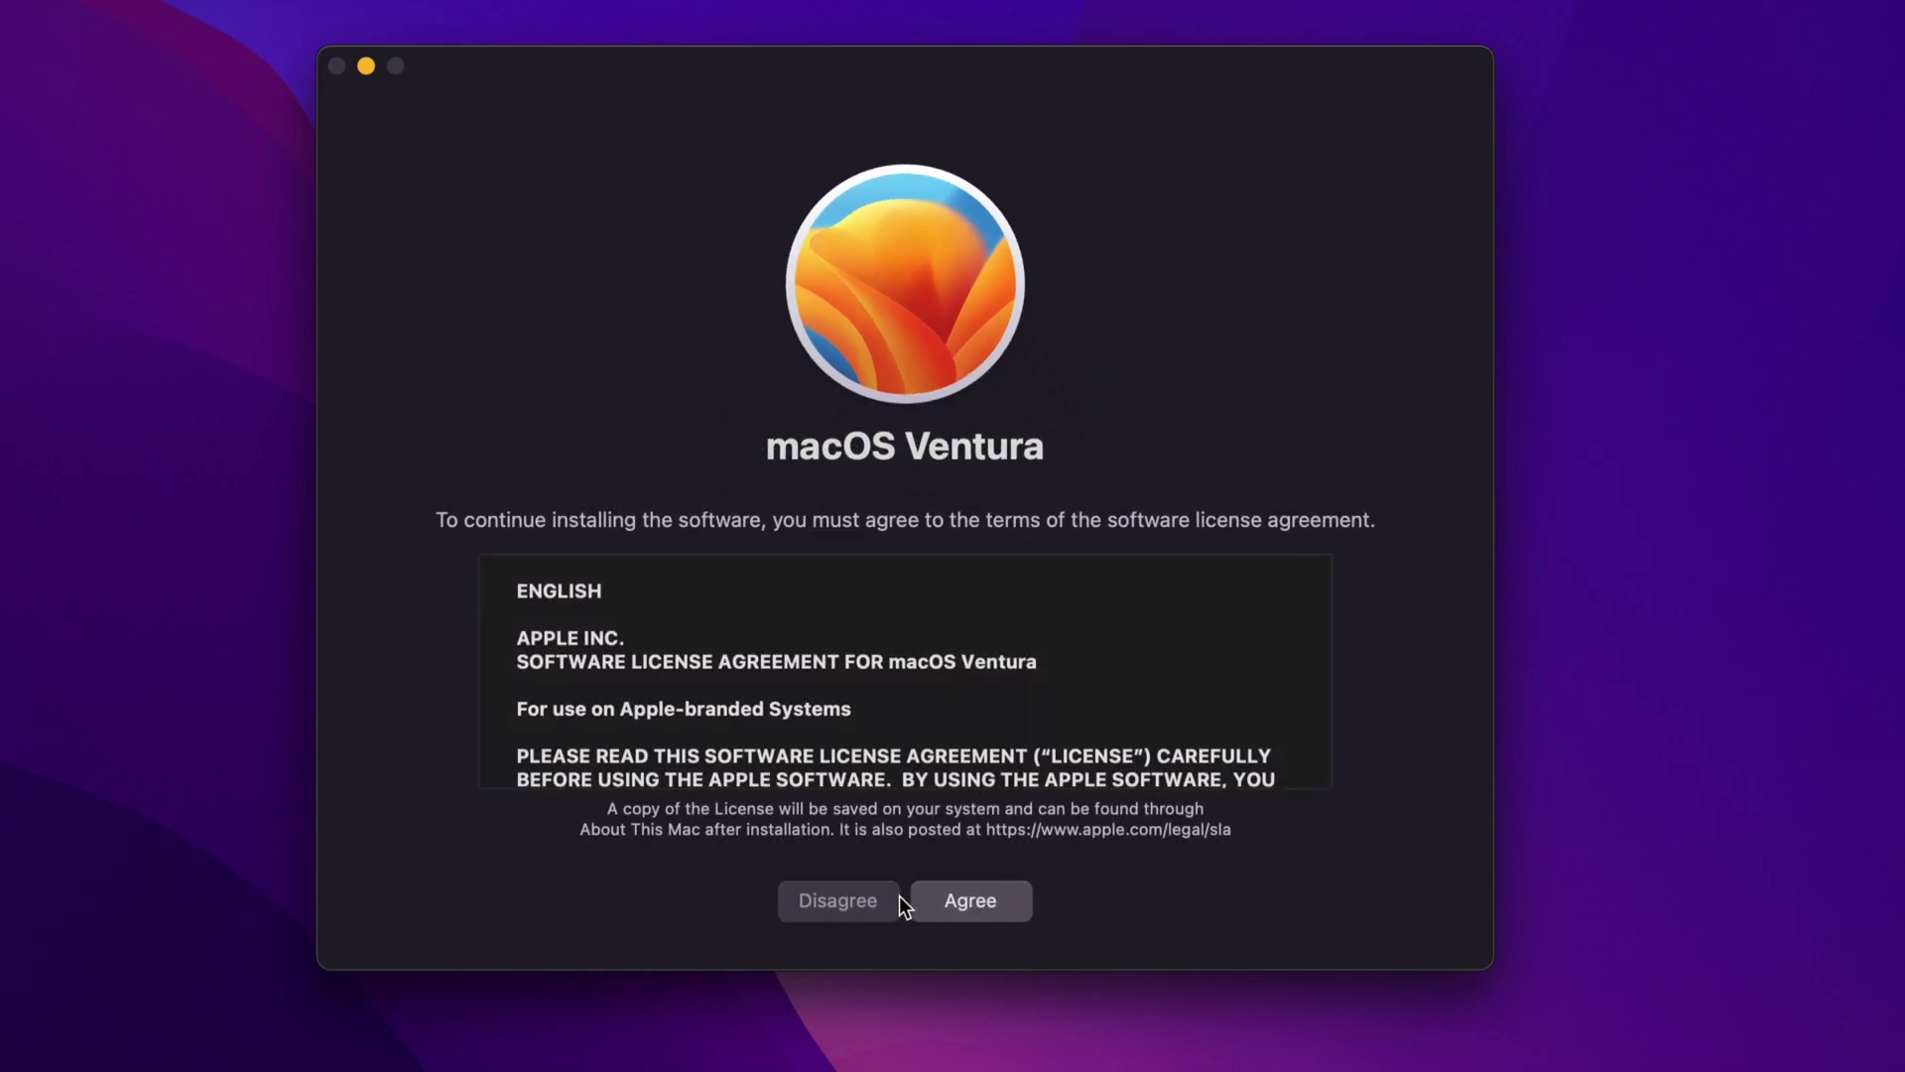
left_click(971, 911)
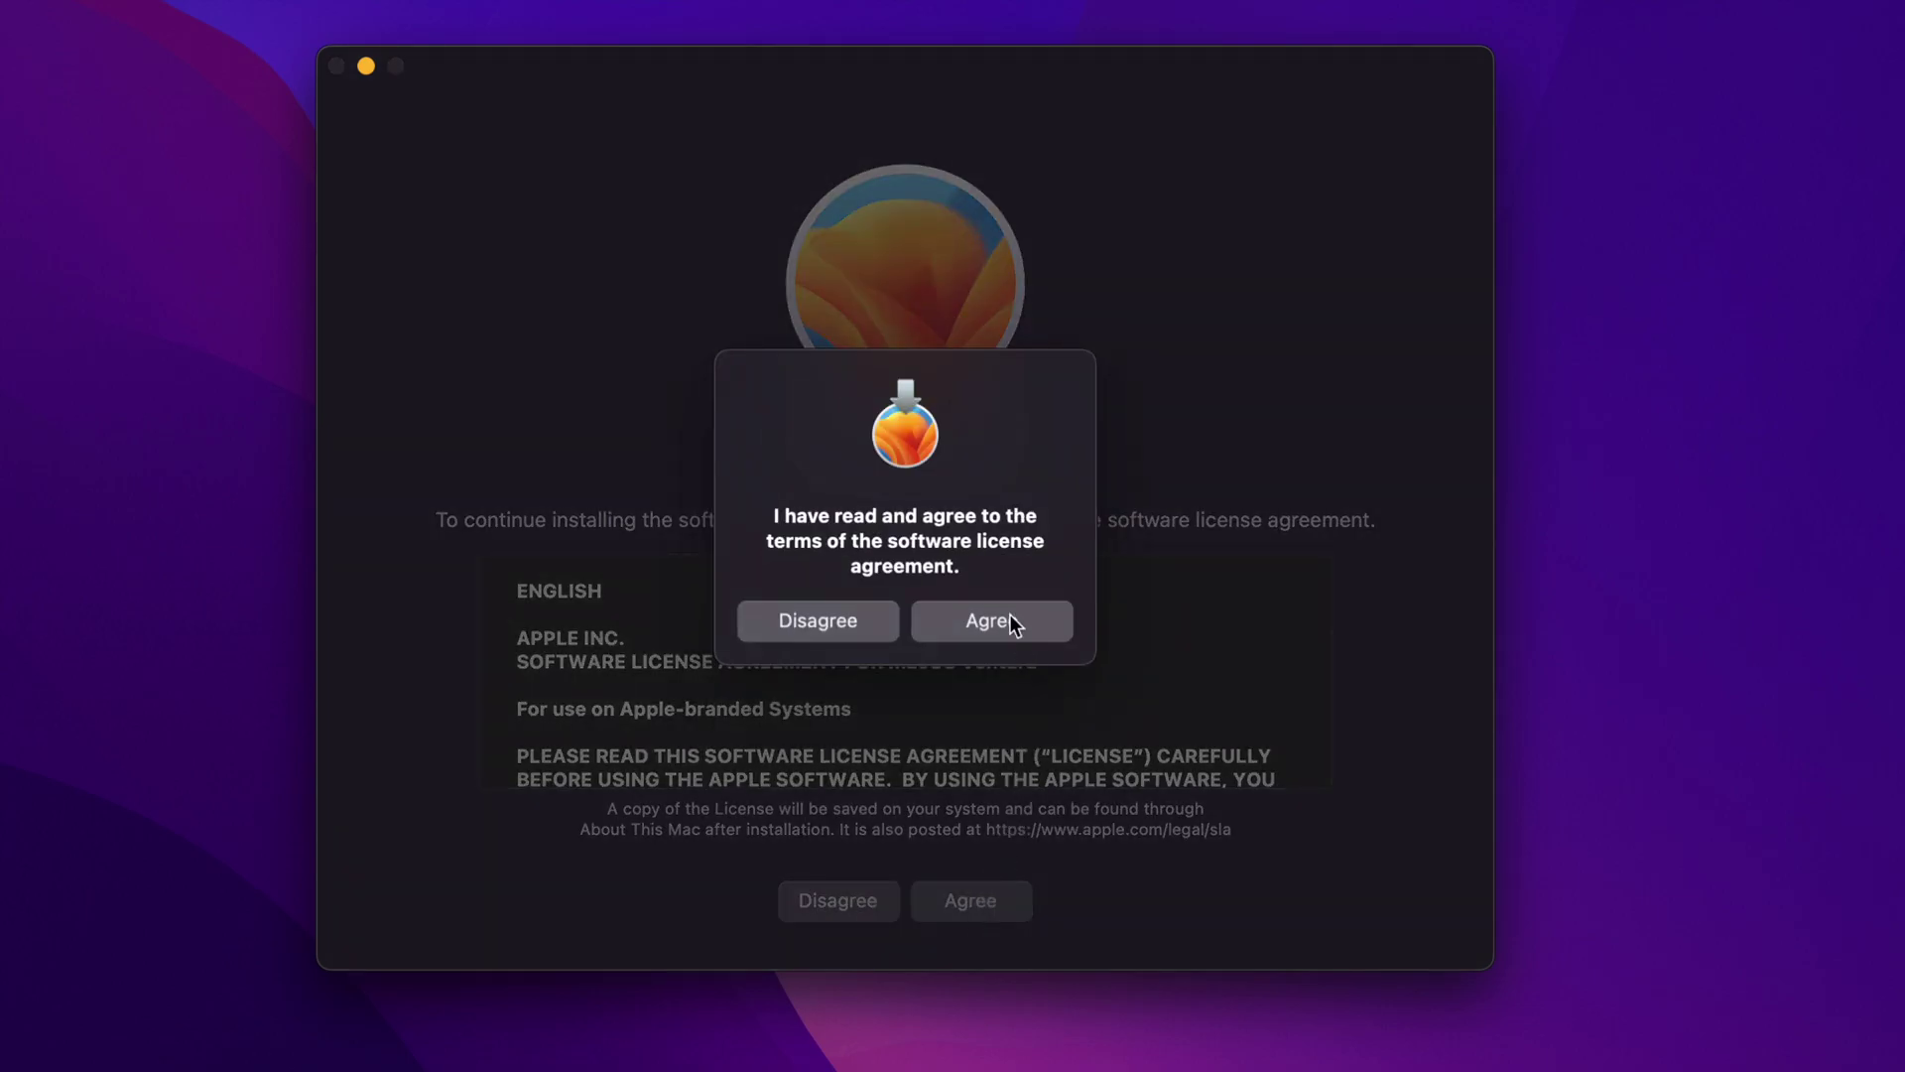
left_click(999, 621)
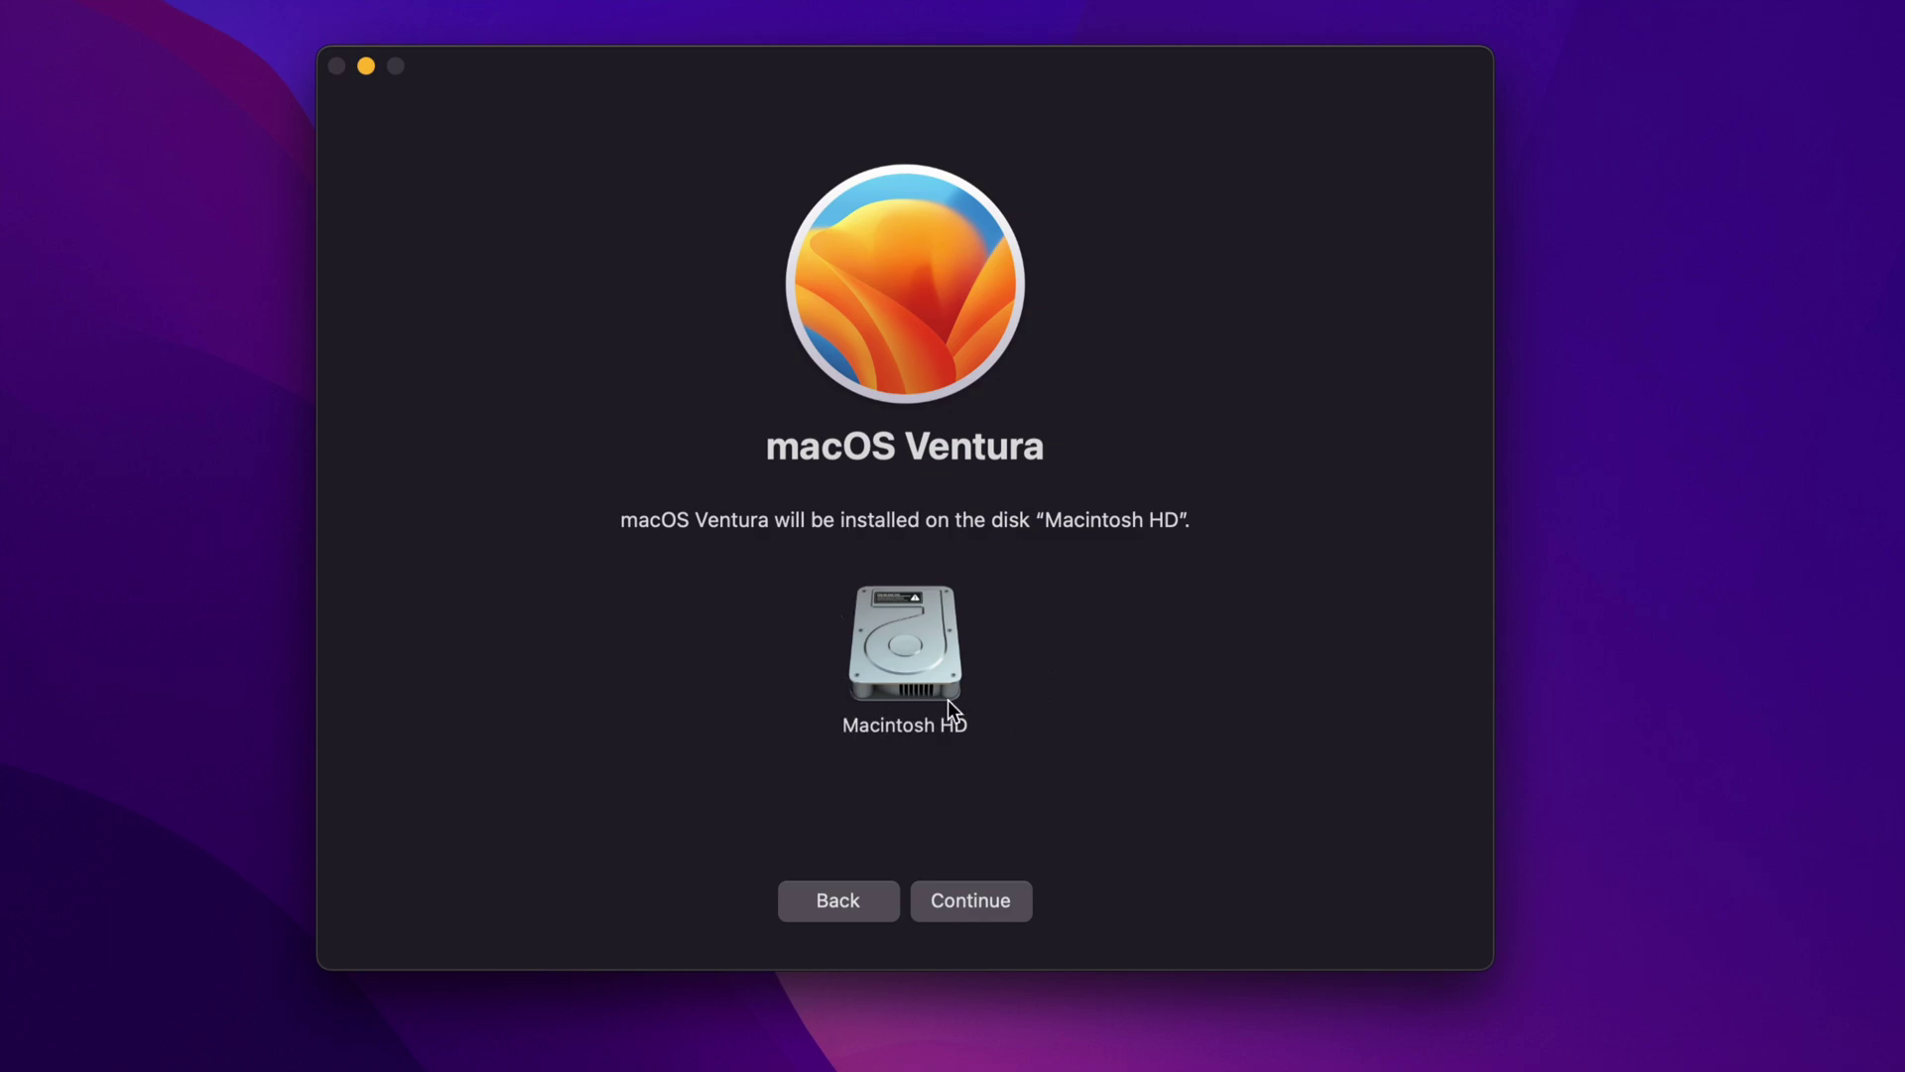
left_click(993, 907)
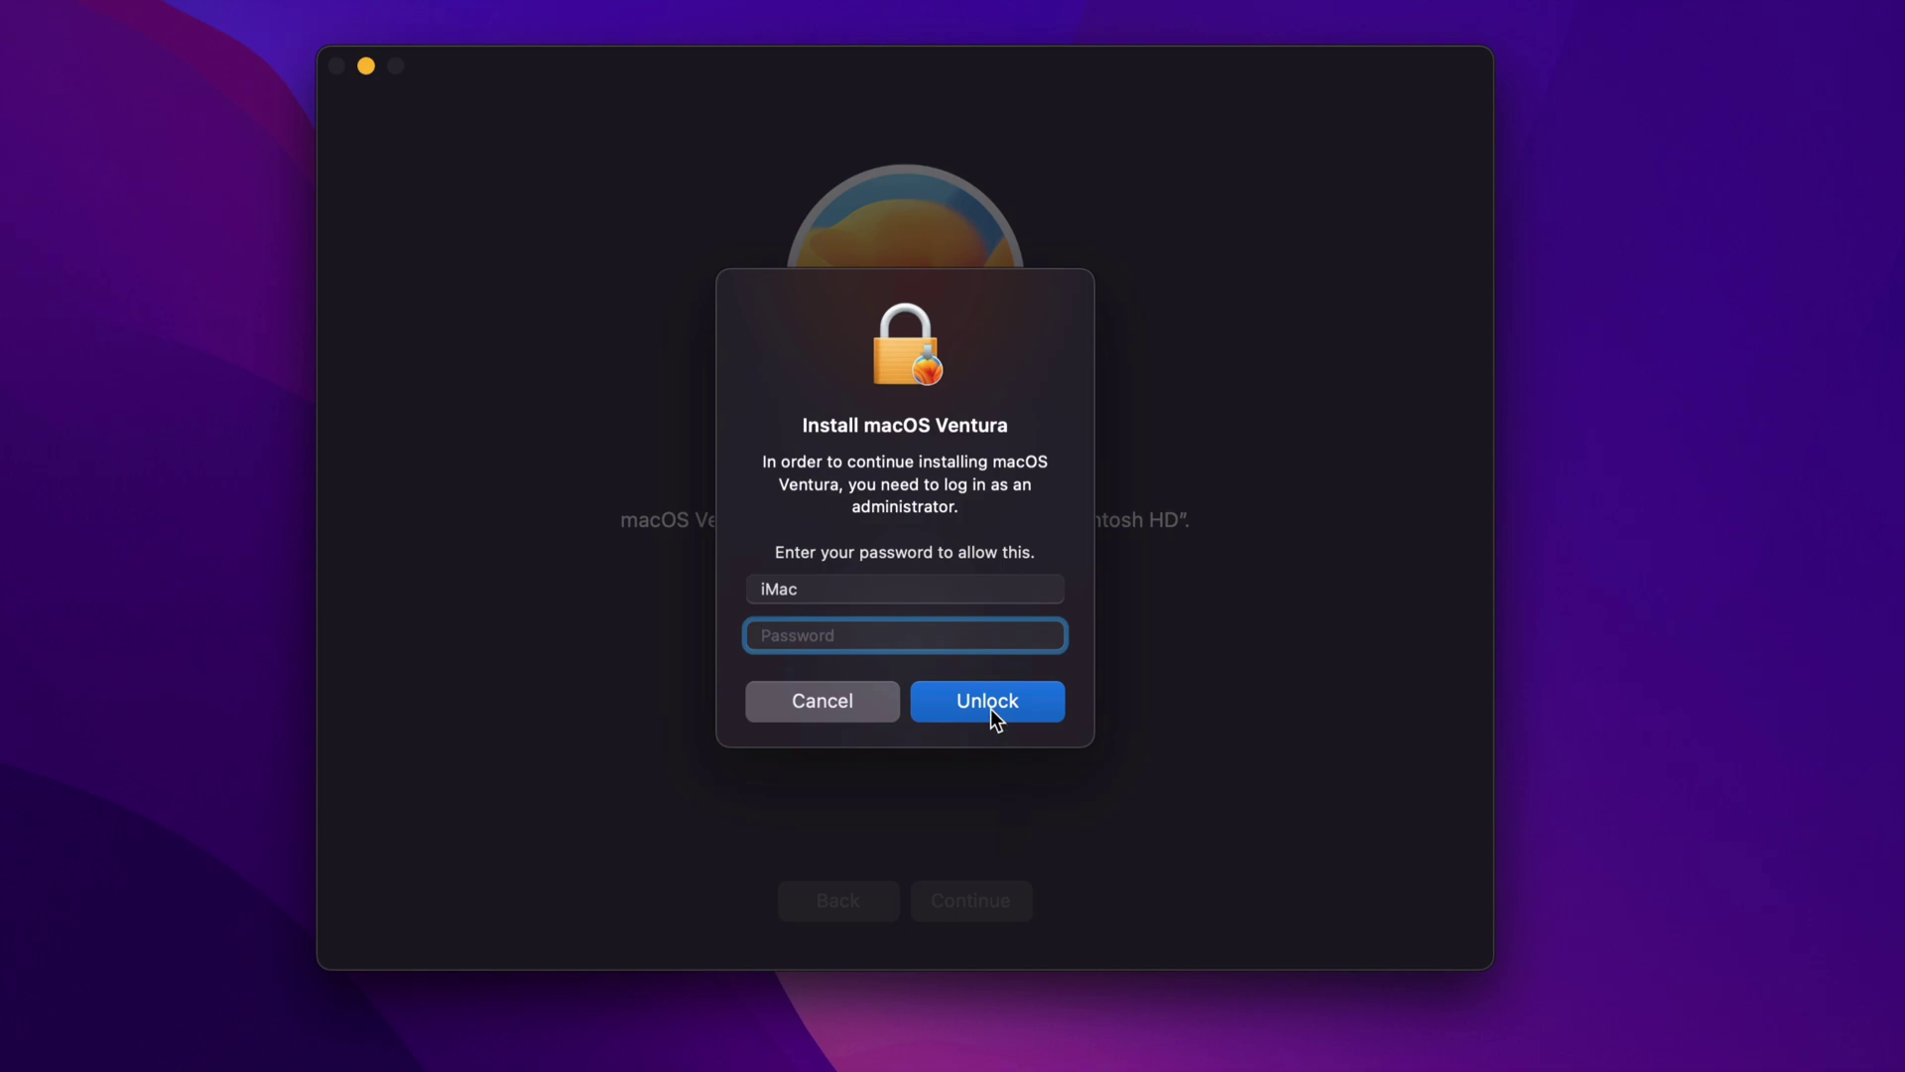
left_click(990, 709)
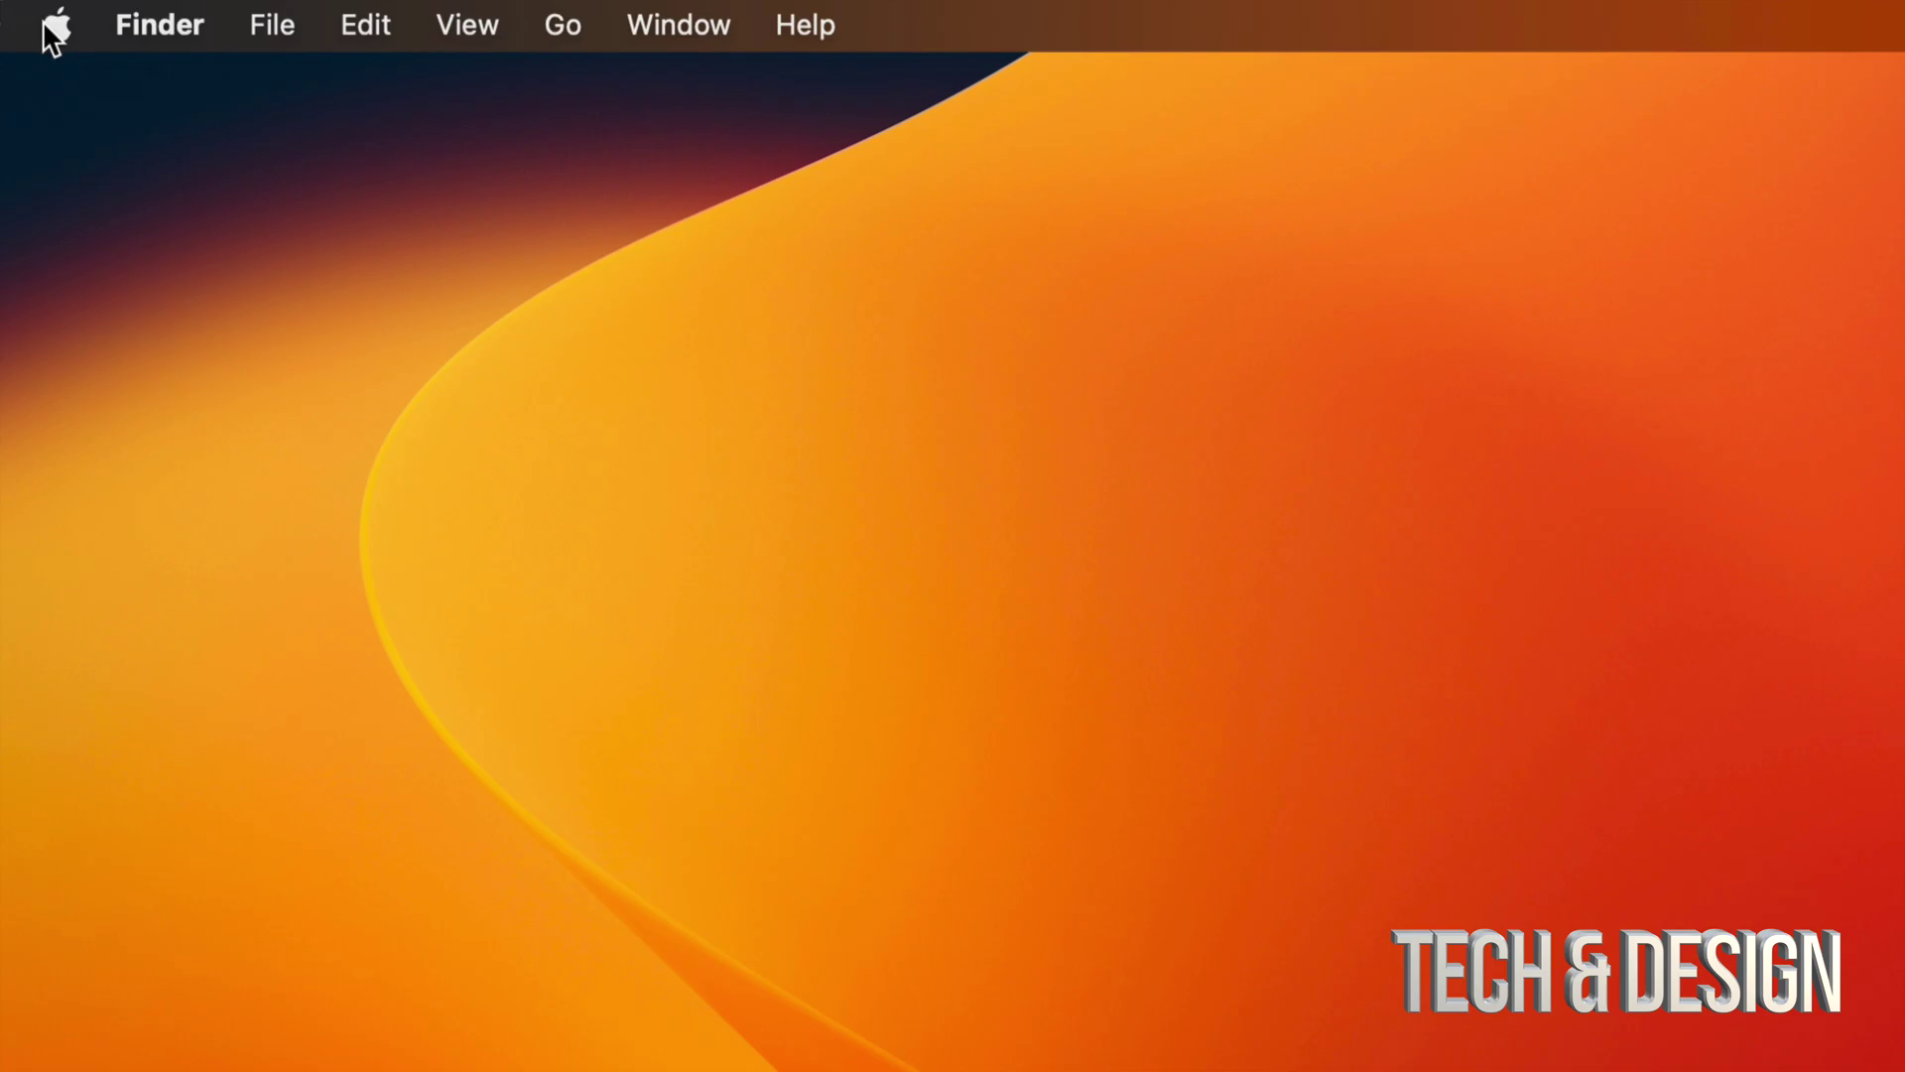
- Open System Settings from the Apple menu and go to General > Software Update
left_click(23, 10)
left_click(116, 144)
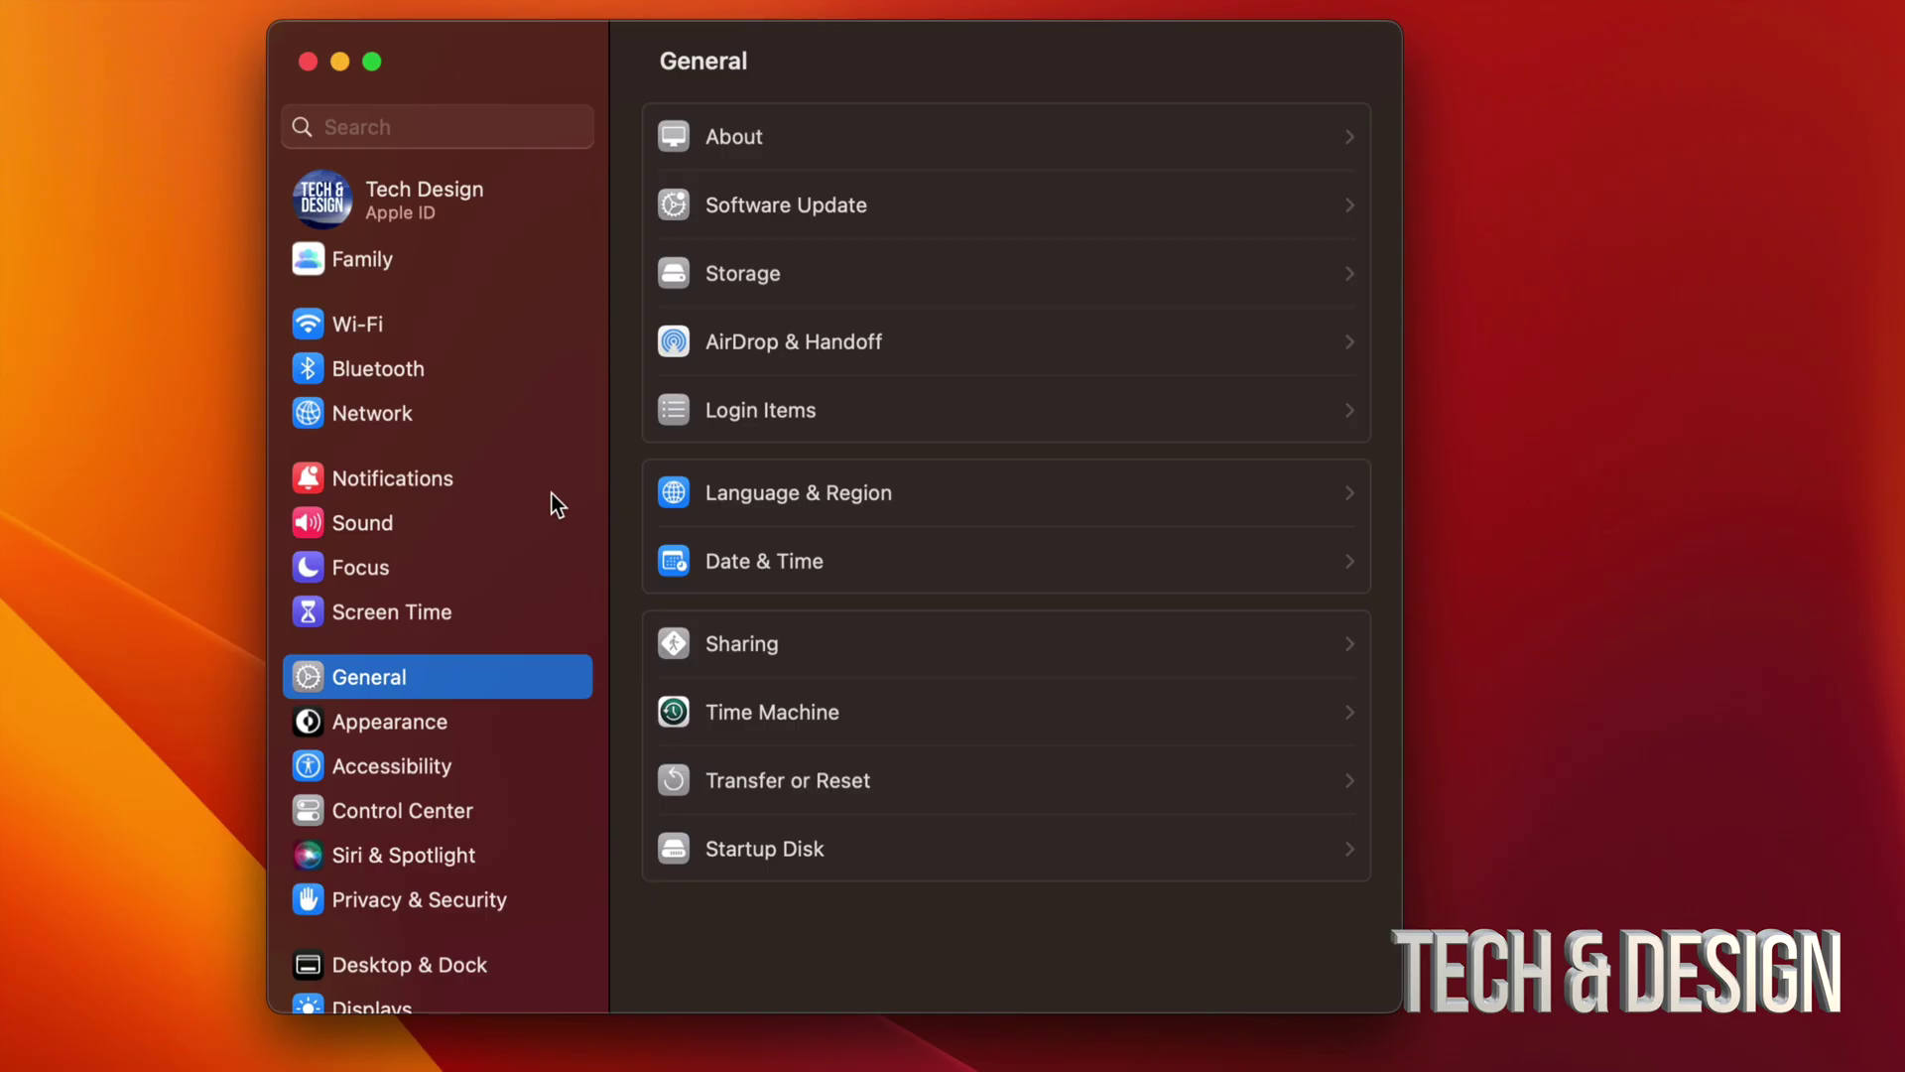
scroll(383, 672, "down", 3)
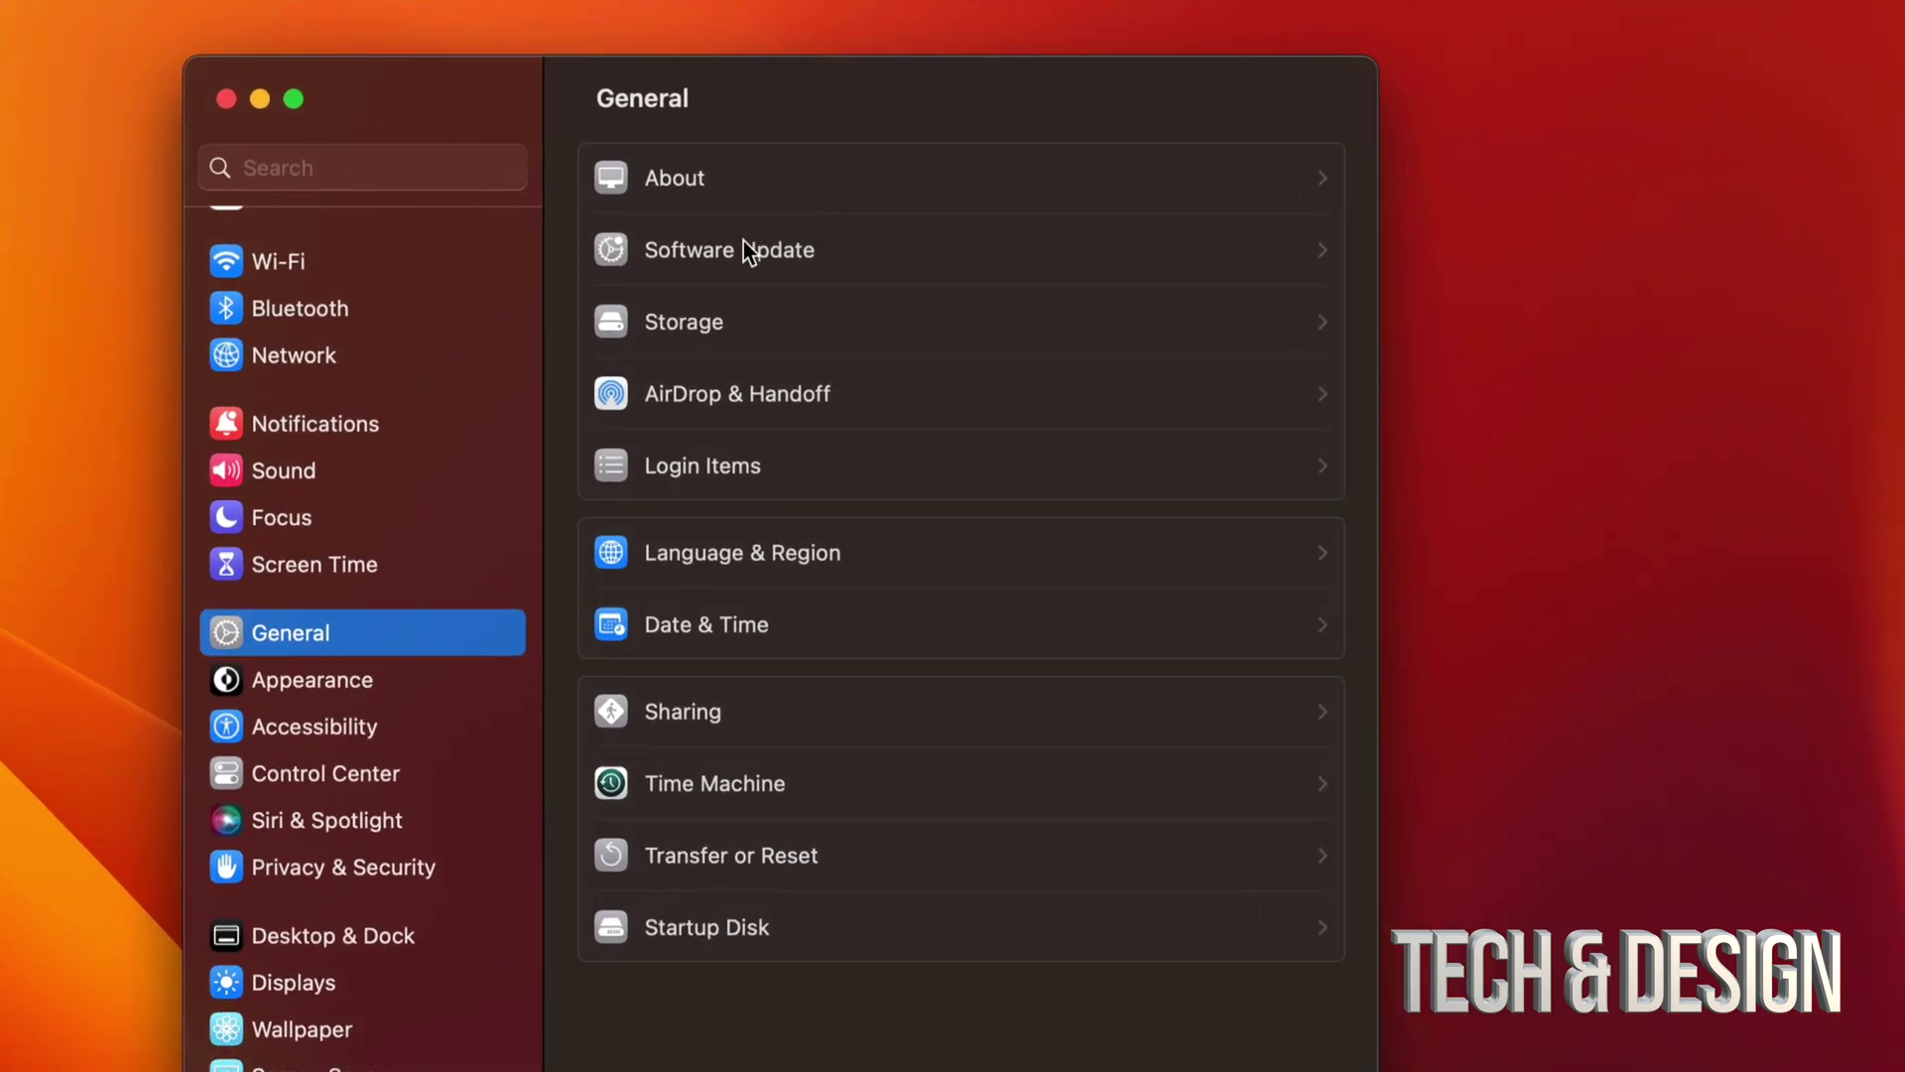
left_click(755, 240)
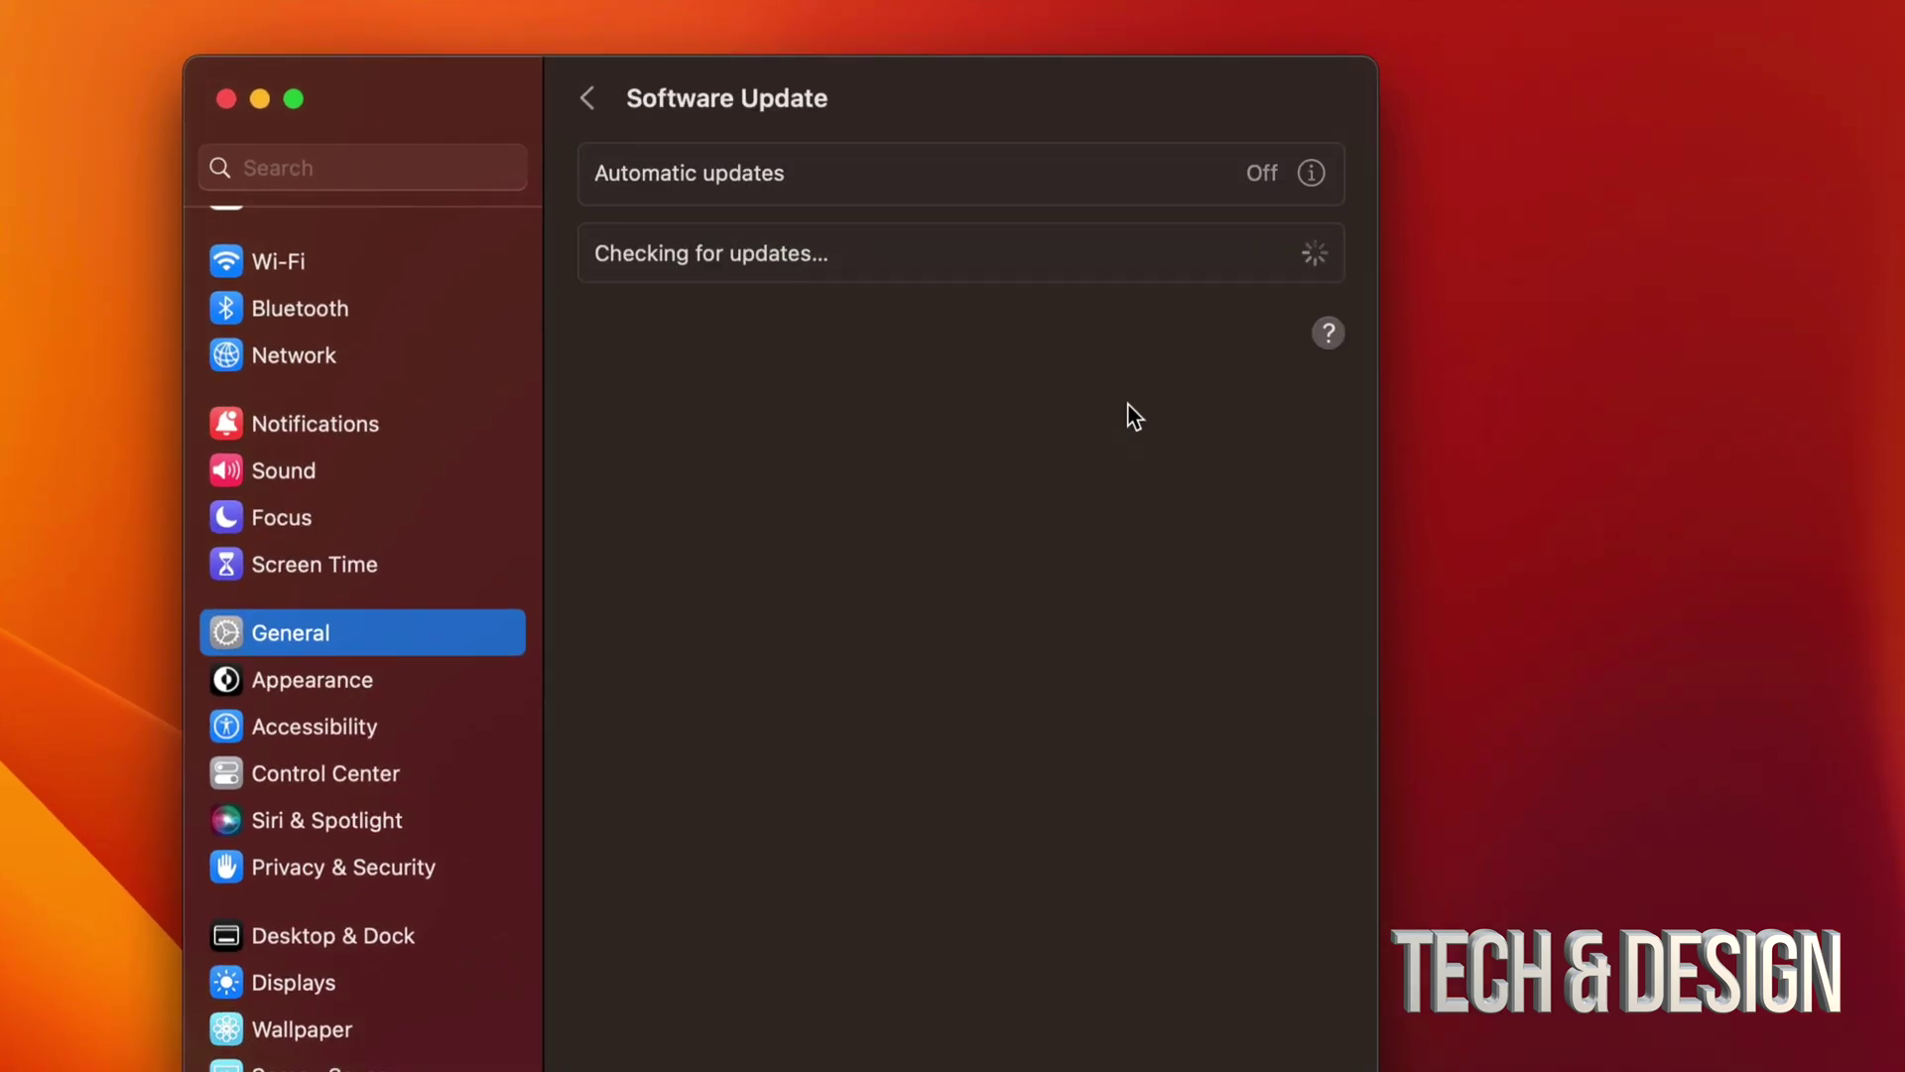